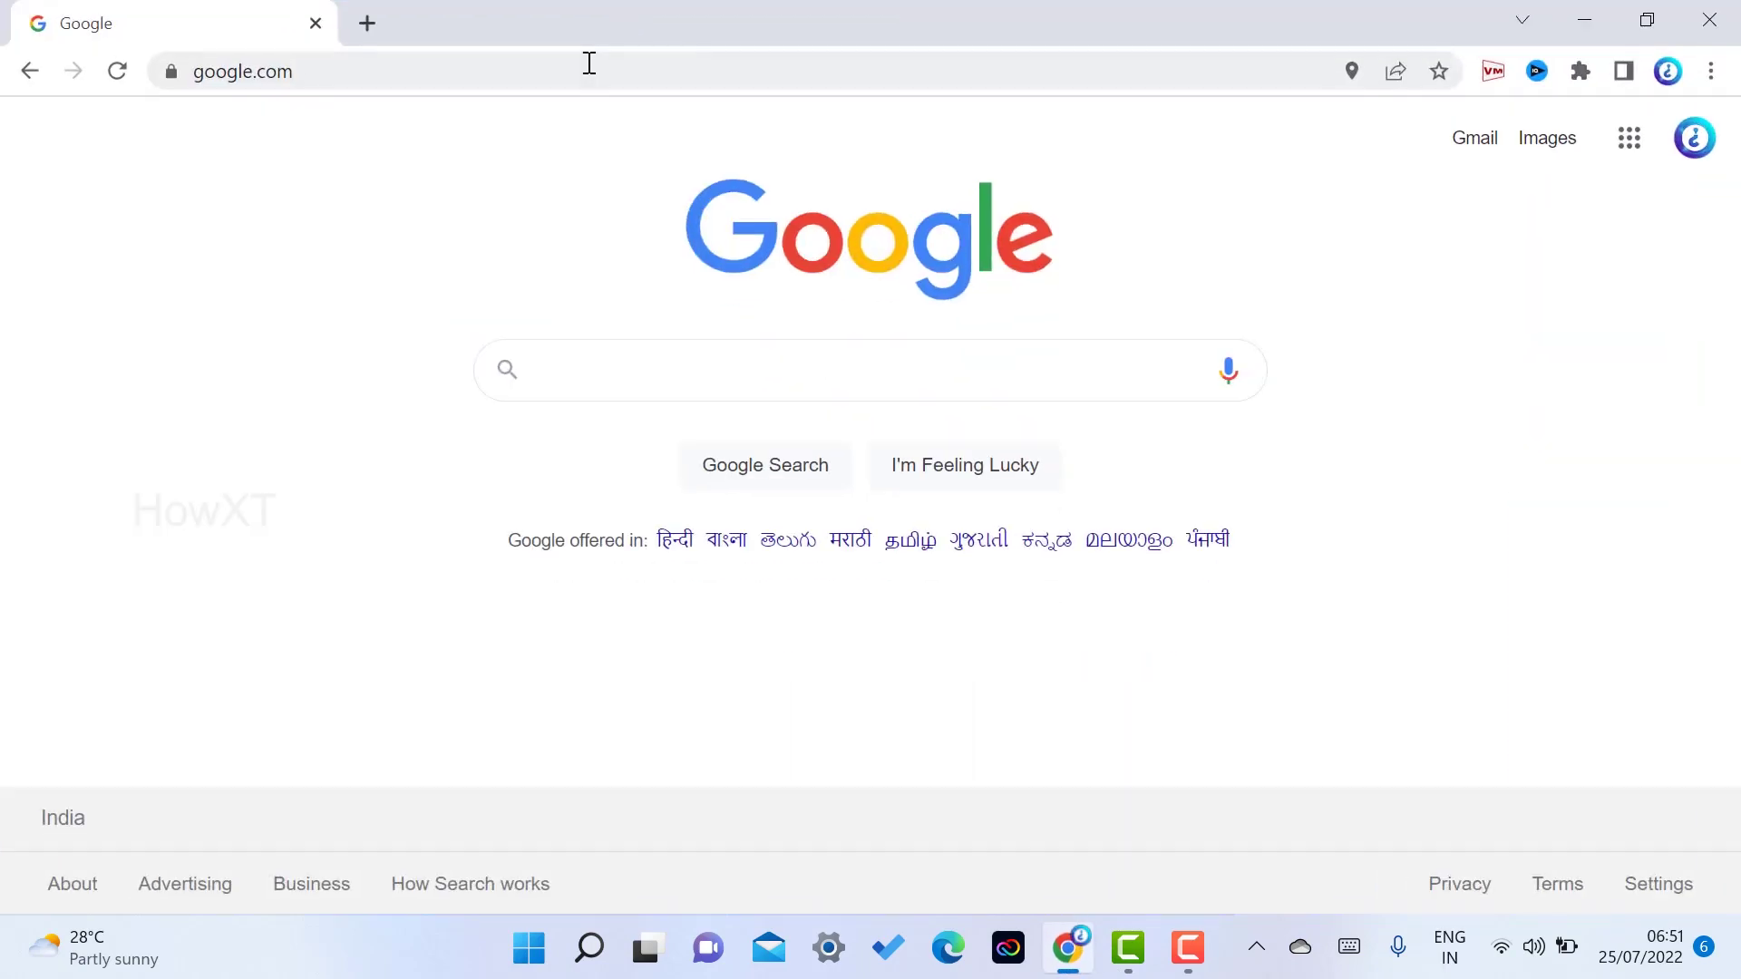
# Load toplang.com/passworddoor.htm in Chrome and download the Password Door installer
pyautogui.click(588, 62)
pyautogui.hotkey('ctrl', 'v')
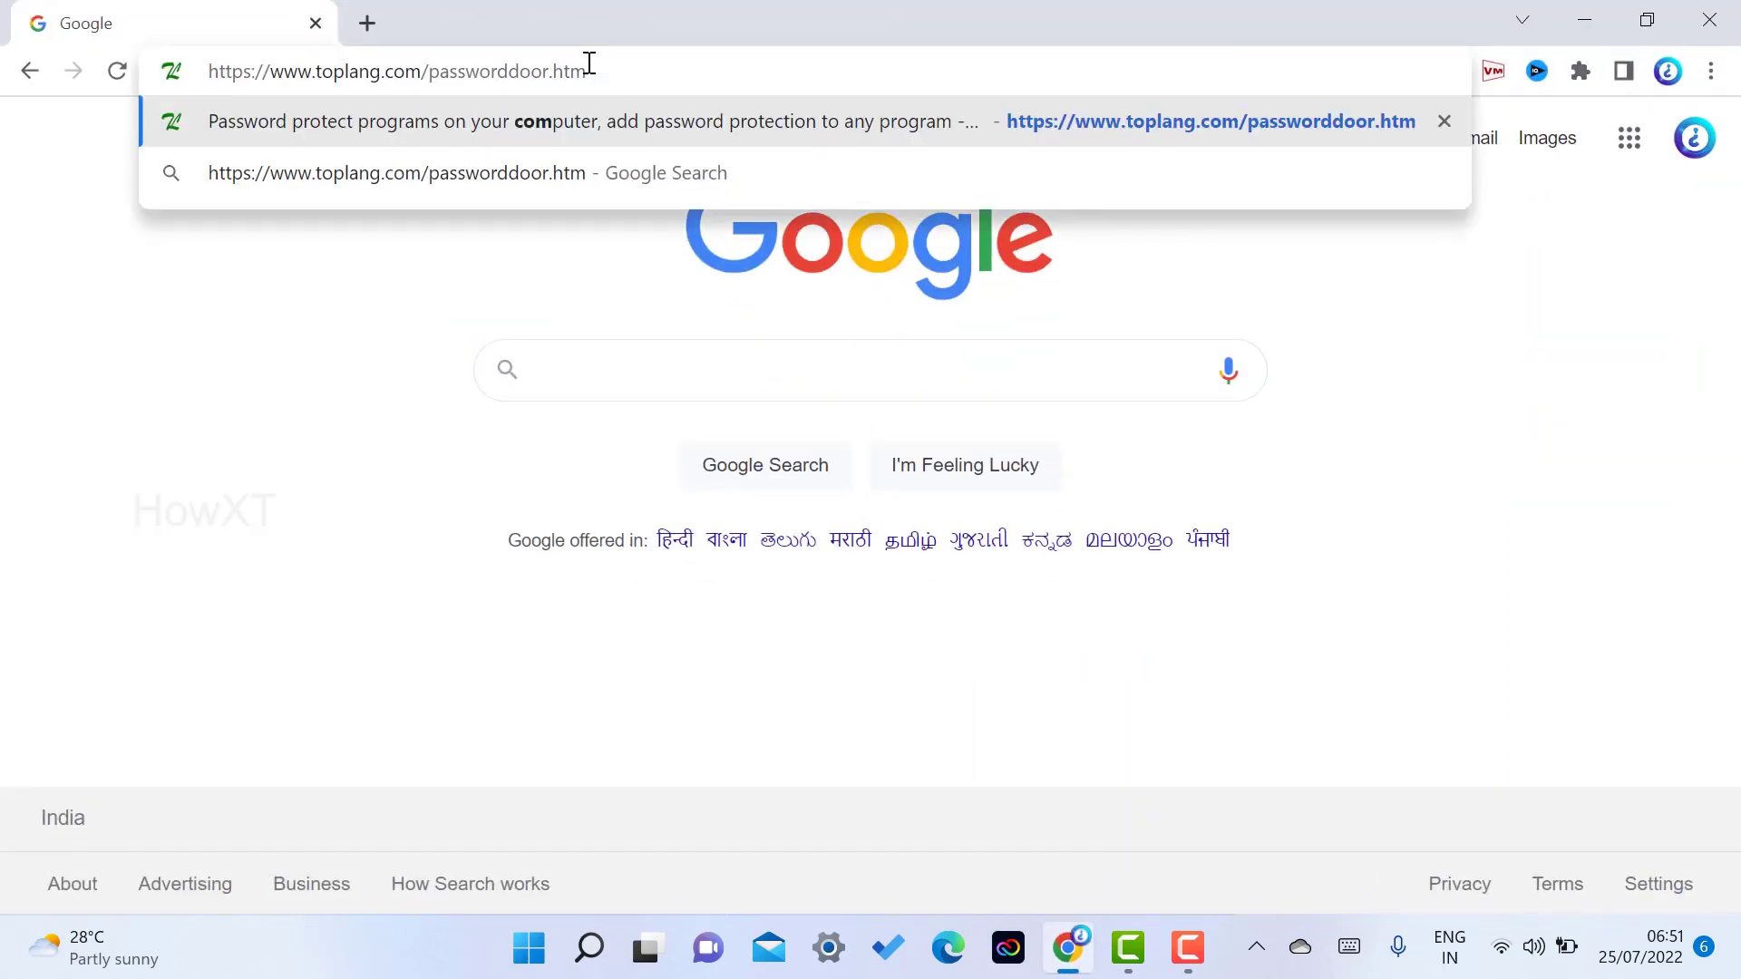
pyautogui.press('Return')
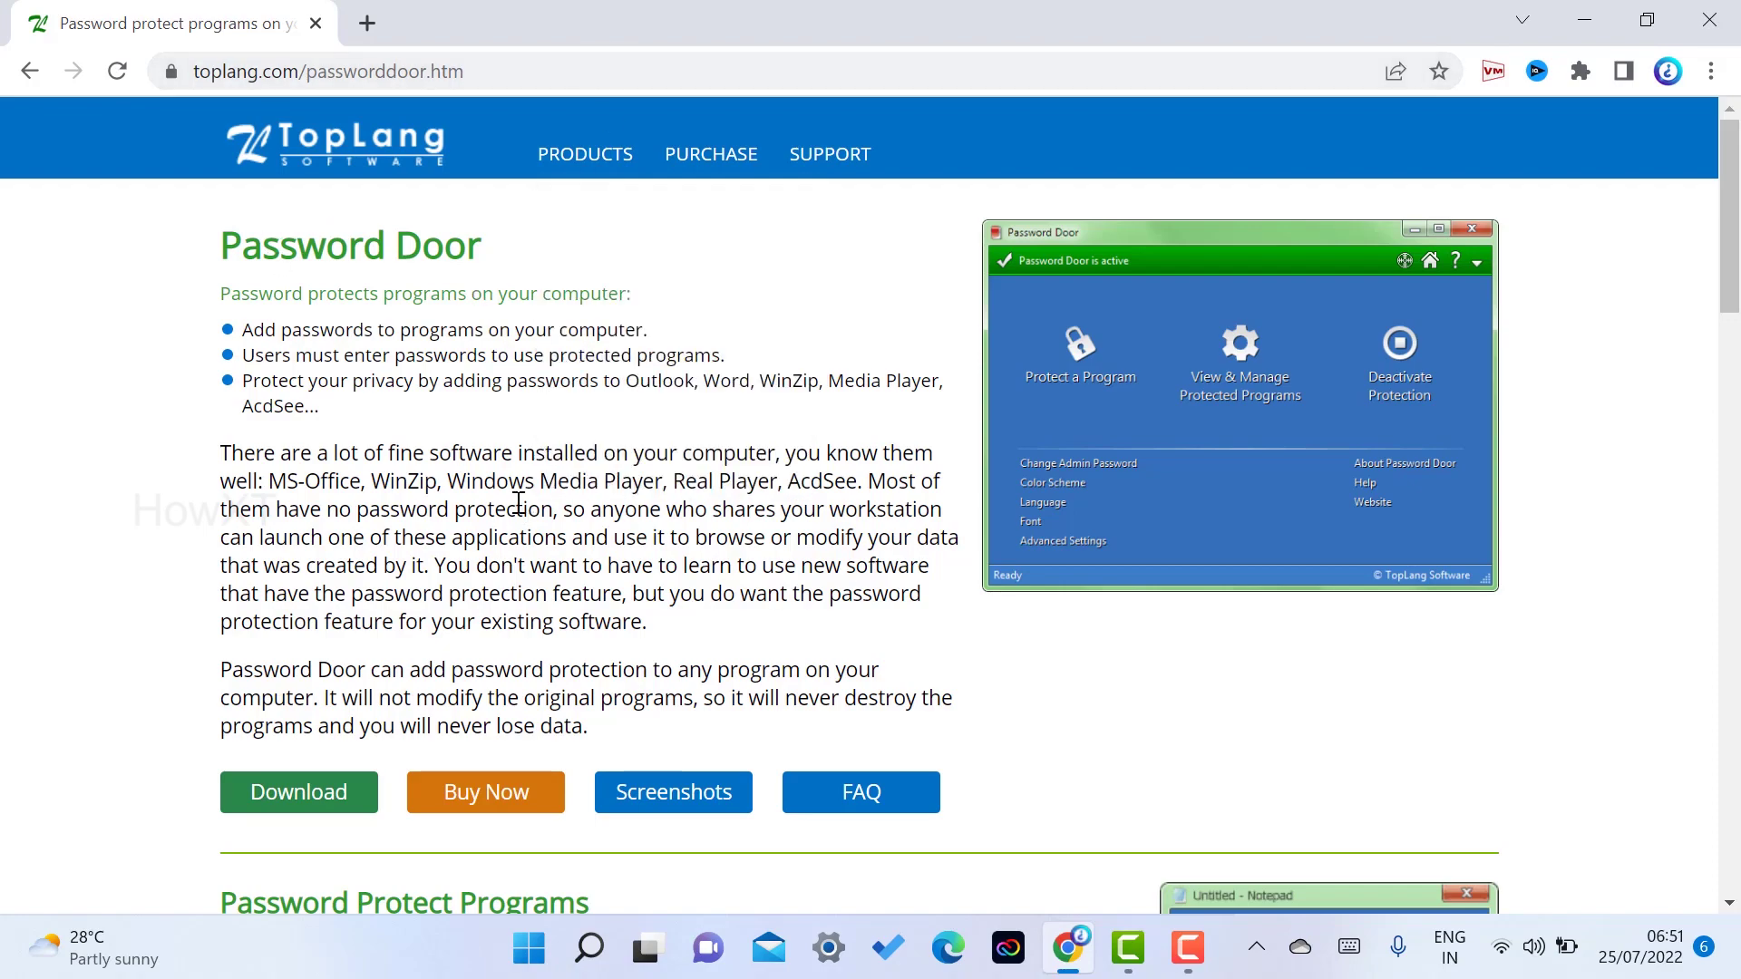
pyautogui.scroll(-3, 500, 464)
pyautogui.scroll(-5, 500, 463)
pyautogui.scroll(-4, 499, 464)
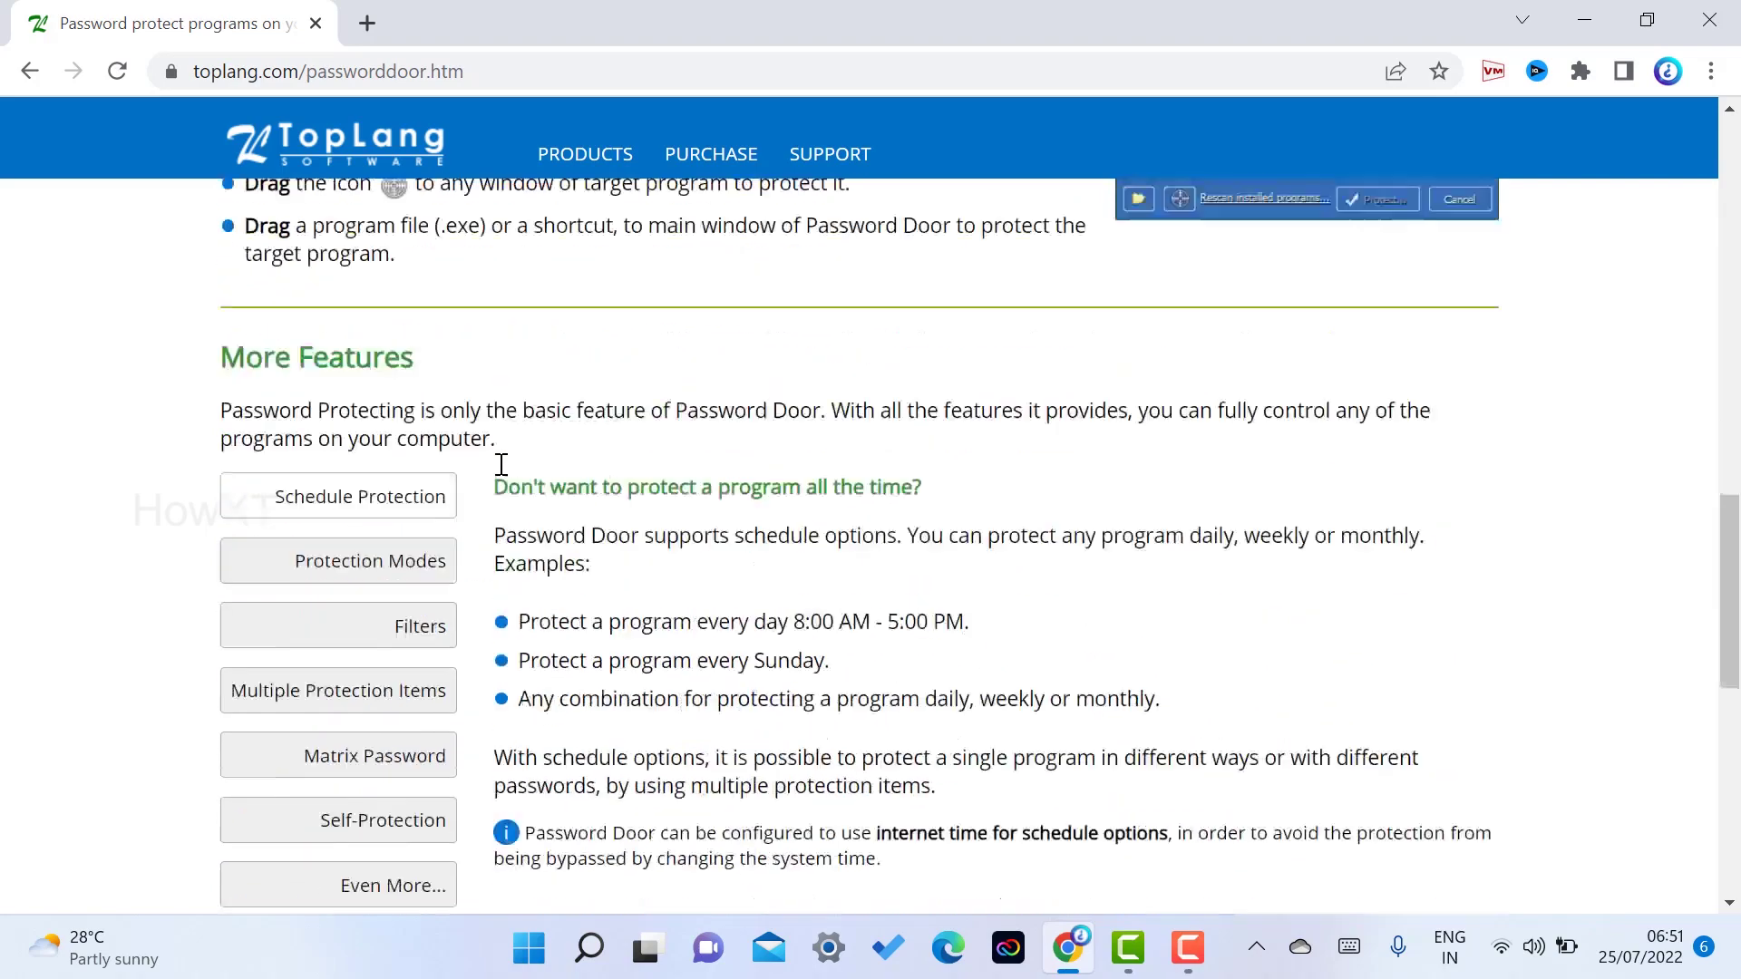
pyautogui.scroll(-4, 499, 465)
pyautogui.scroll(-2, 499, 463)
pyautogui.scroll(1, 502, 464)
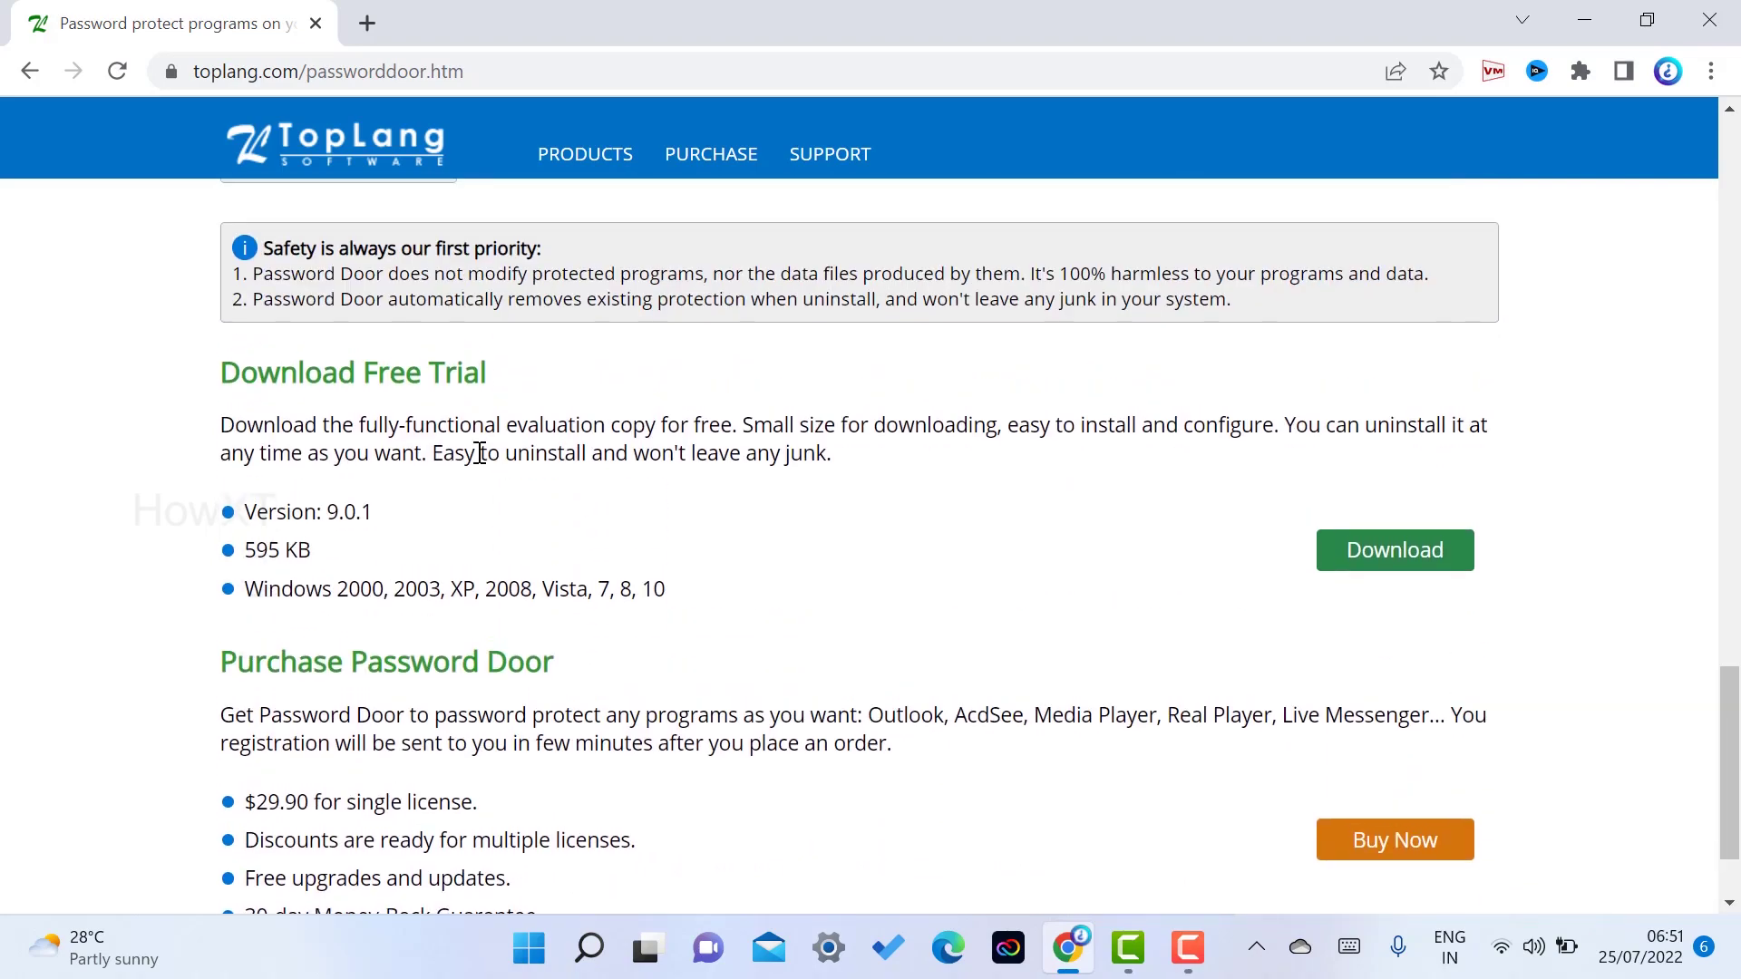
pyautogui.scroll(-1, 479, 453)
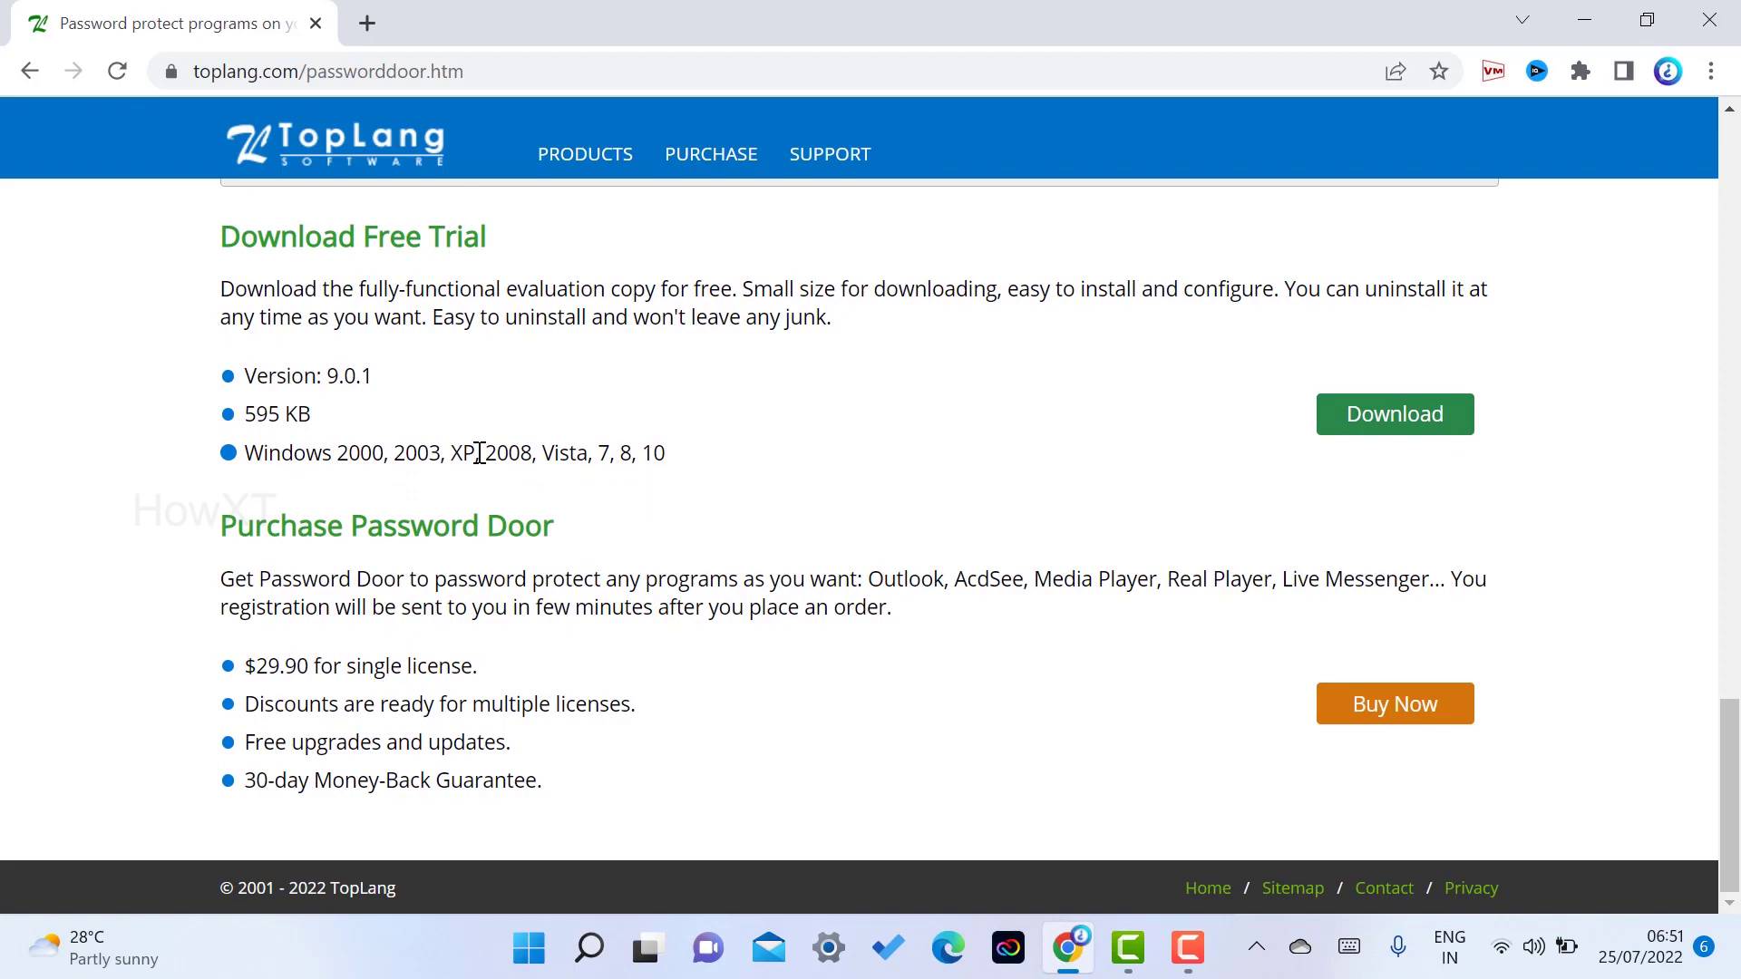
pyautogui.scroll(4, 479, 453)
pyautogui.scroll(5, 480, 454)
pyautogui.scroll(4, 479, 454)
pyautogui.scroll(2, 469, 459)
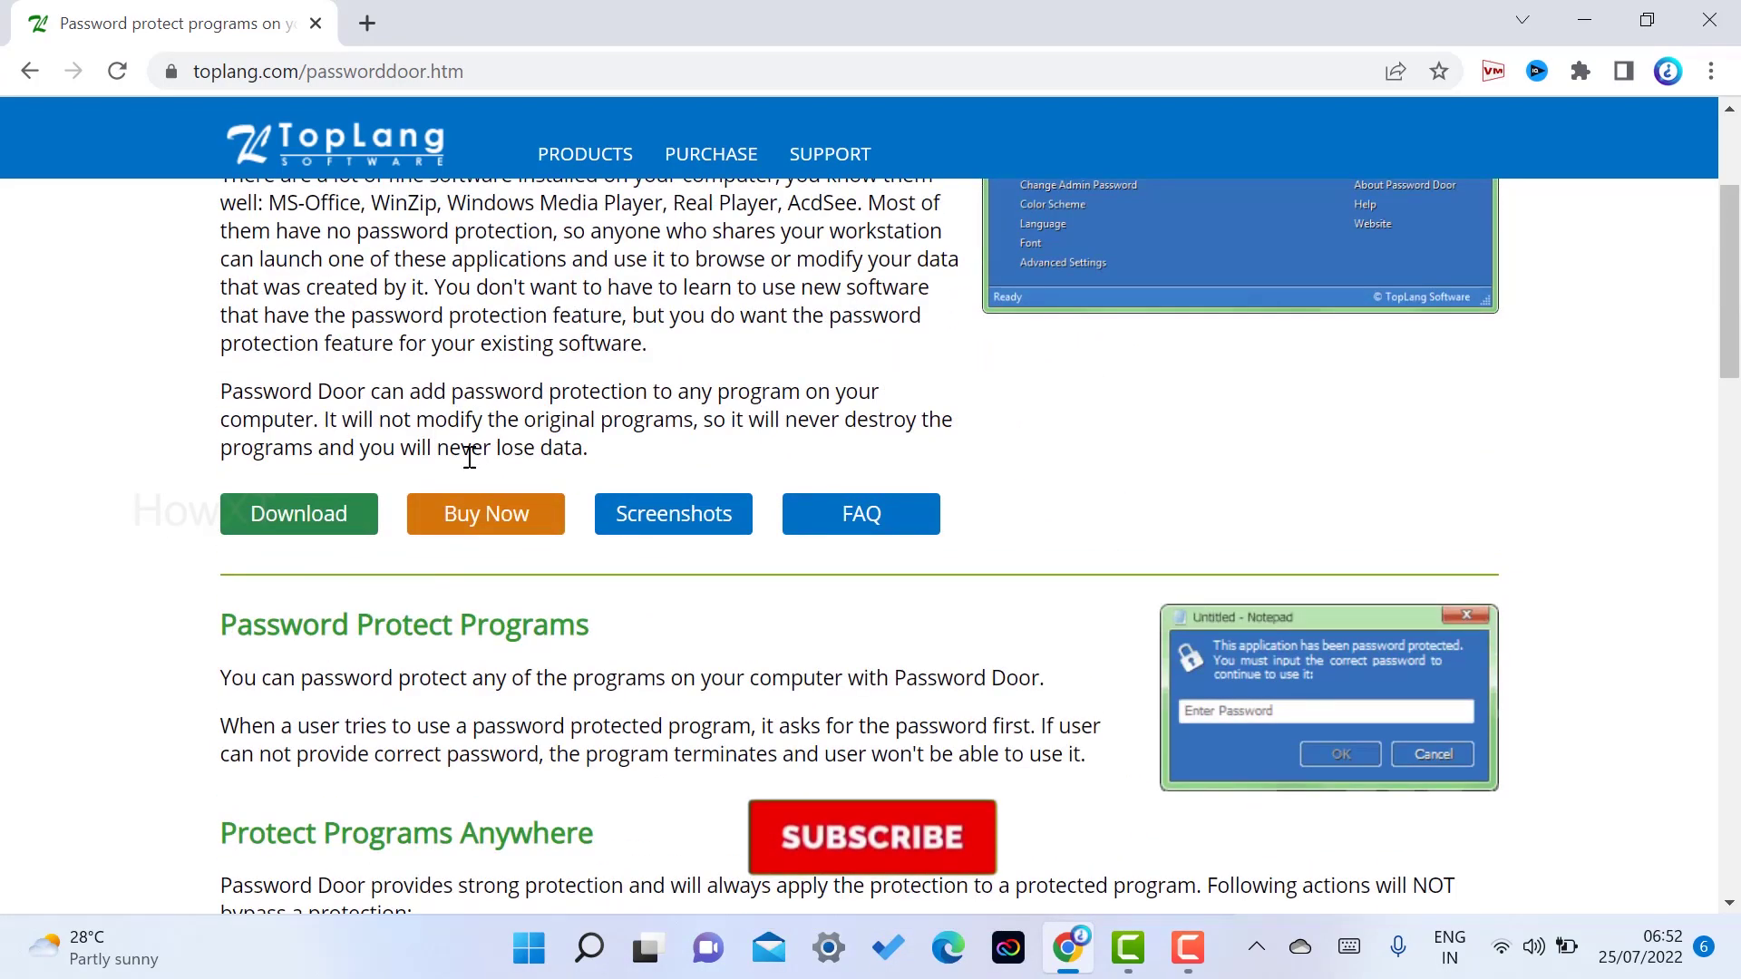
pyautogui.click(306, 513)
pyautogui.scroll(2, 714, 355)
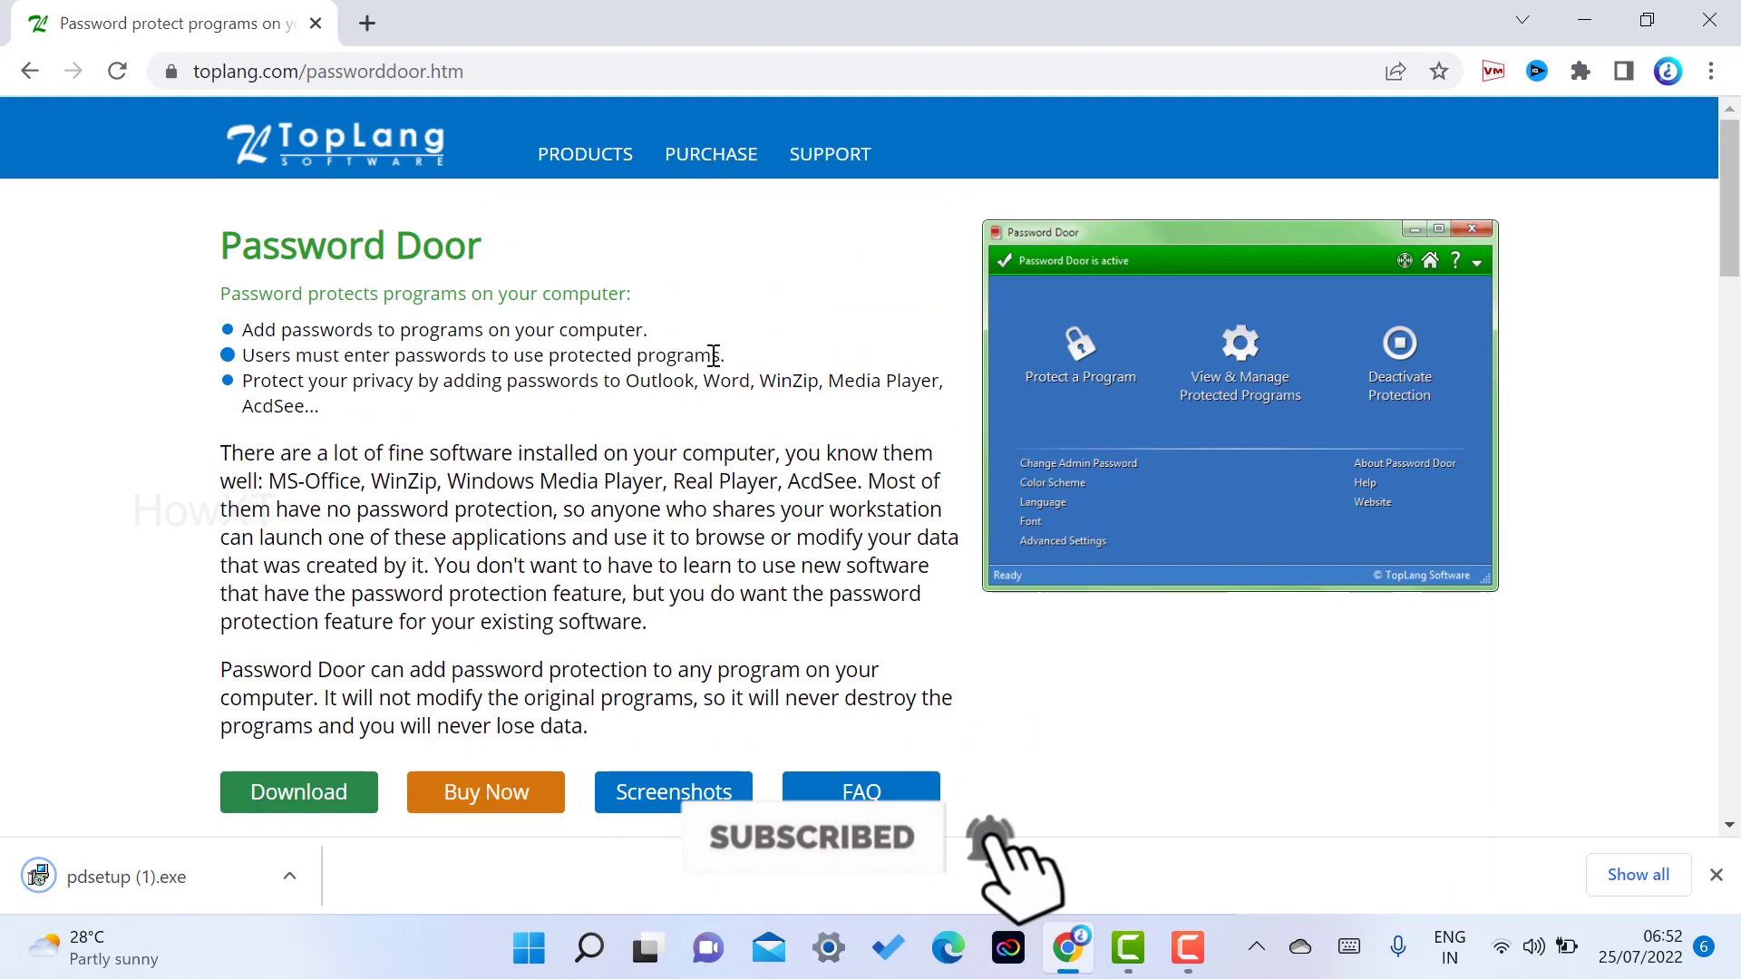
# Run the downloaded pdsetup installer, minimize Chrome, and accept the licence agreement
pyautogui.click(86, 888)
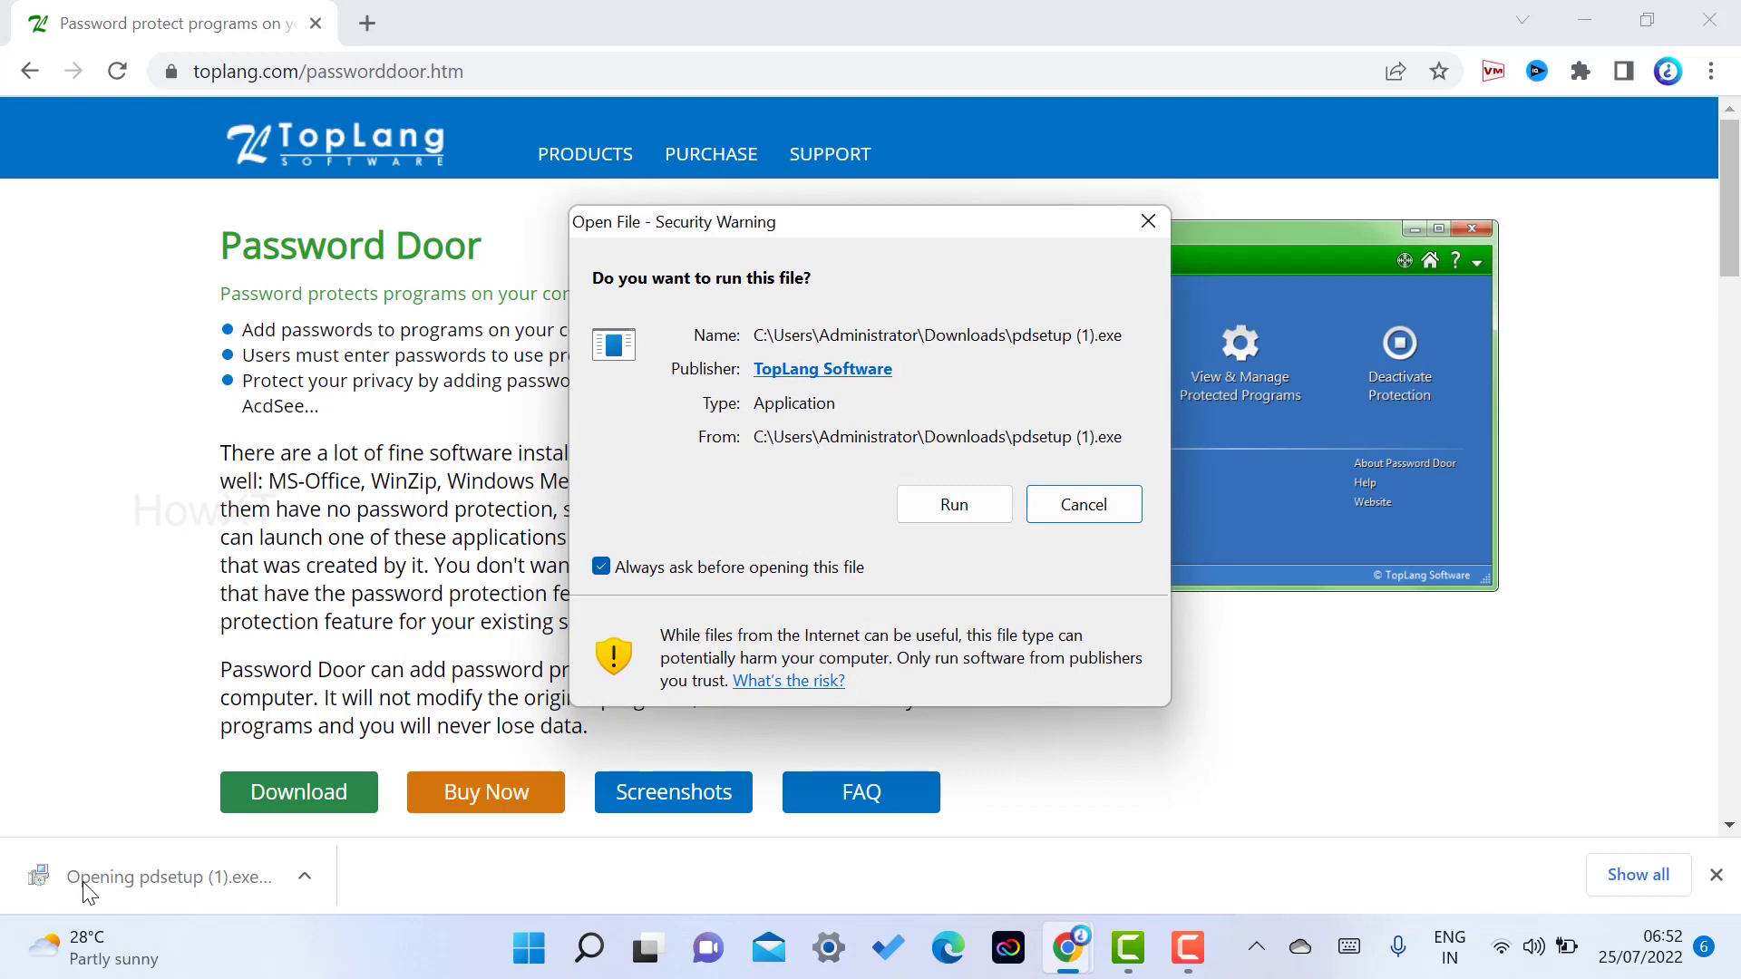
pyautogui.click(985, 509)
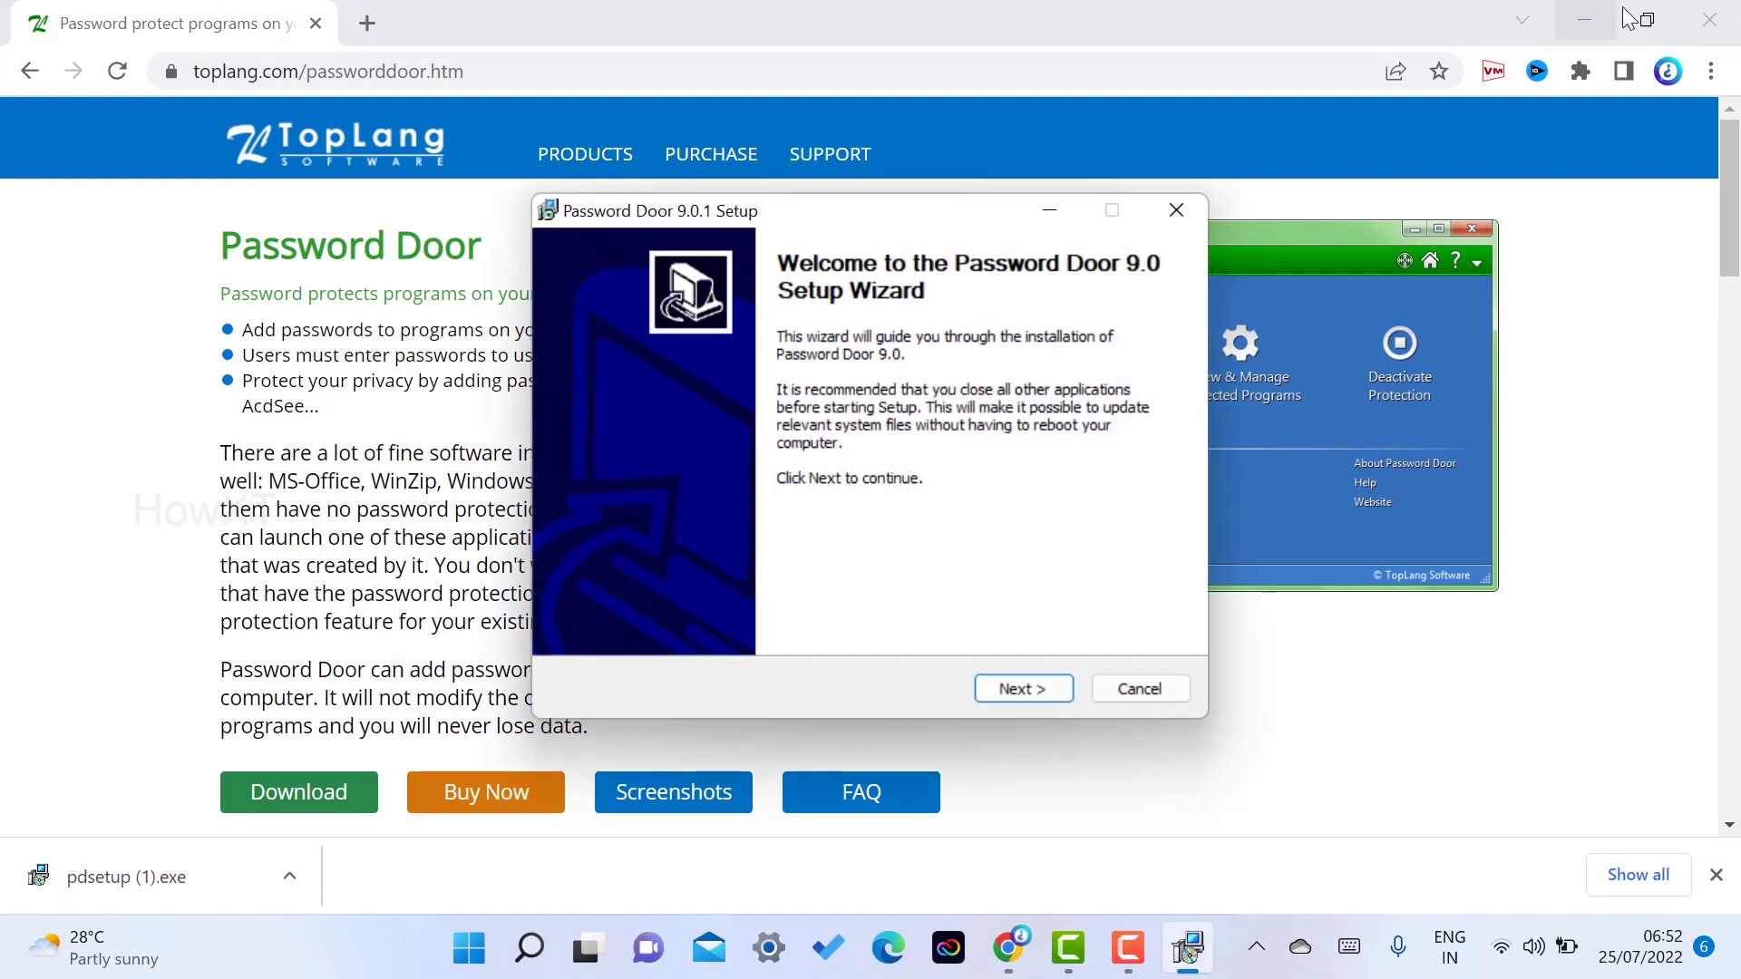
pyautogui.click(1585, 21)
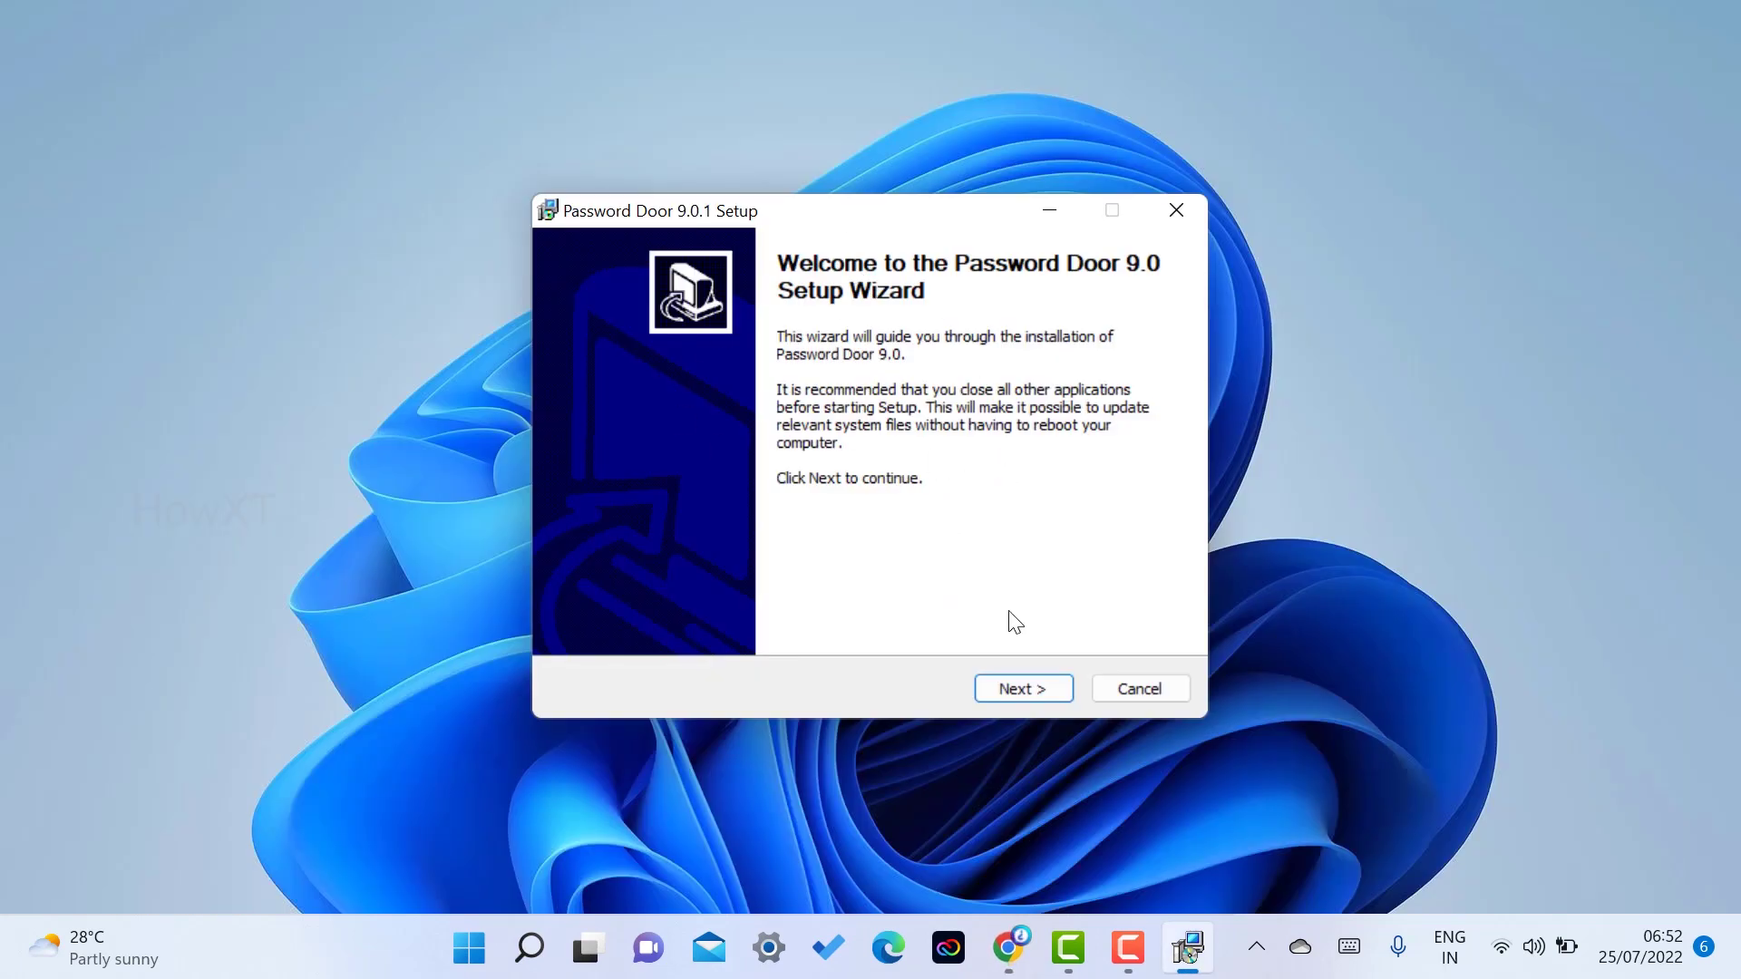
pyautogui.click(1022, 689)
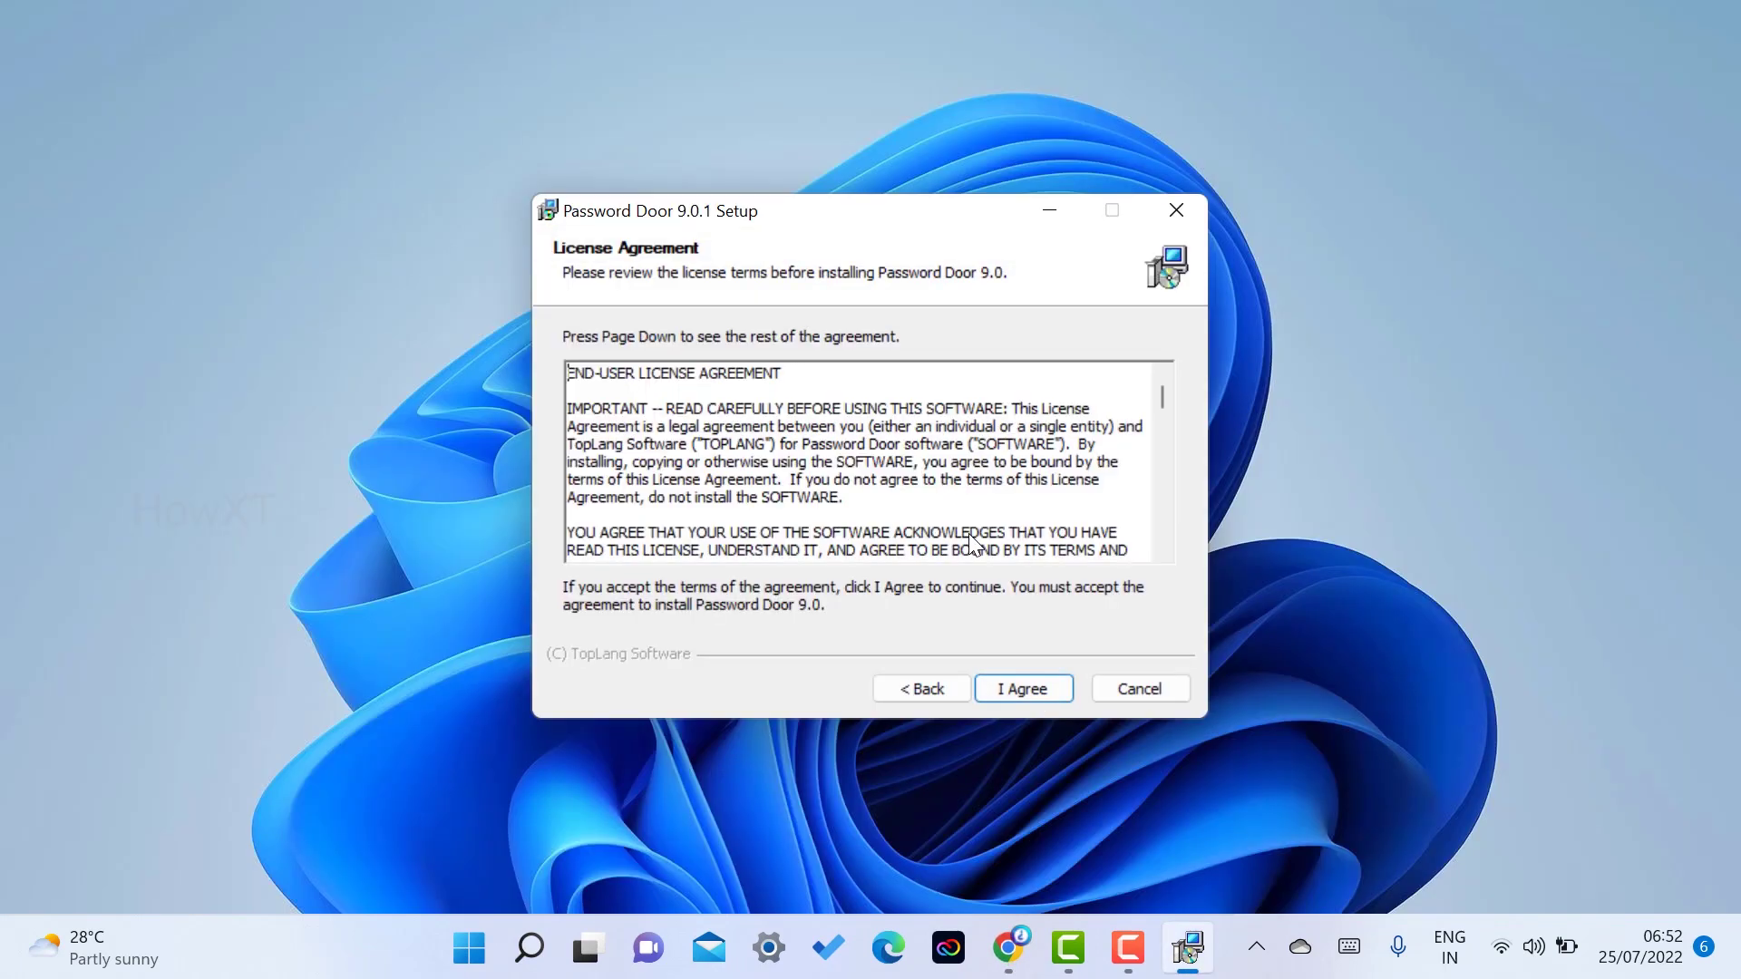
pyautogui.click(1038, 689)
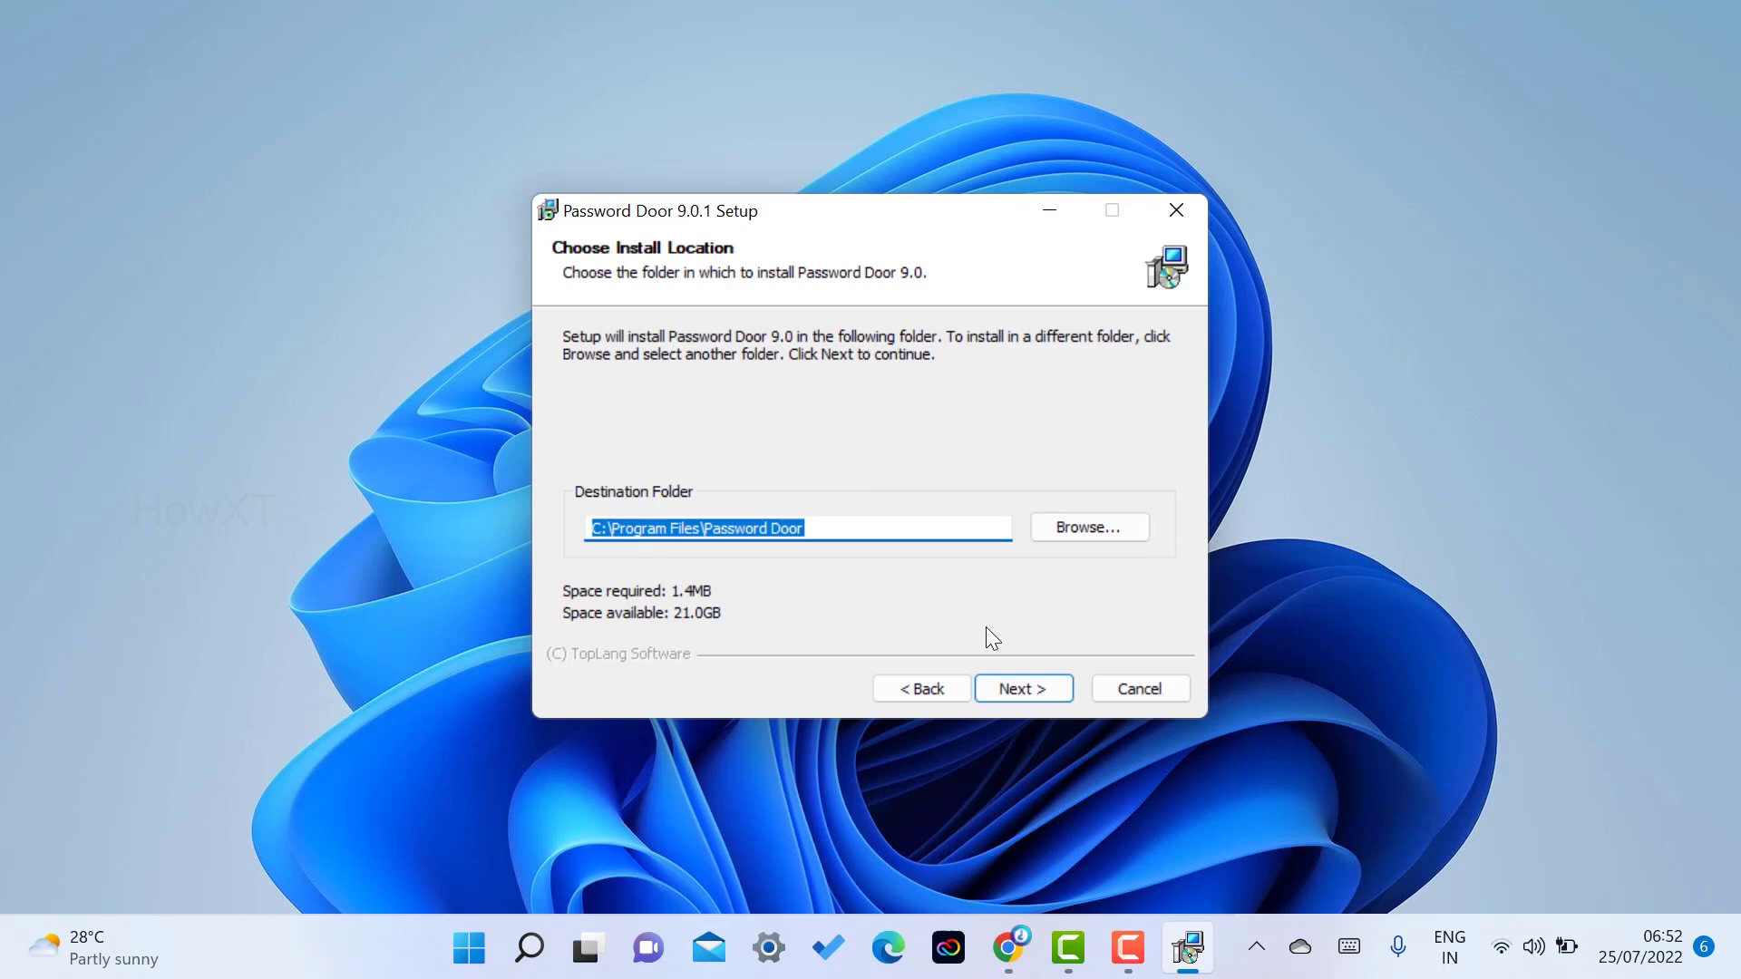
# Keep the default install folder, enter and confirm the admin password, and install
pyautogui.click(1025, 689)
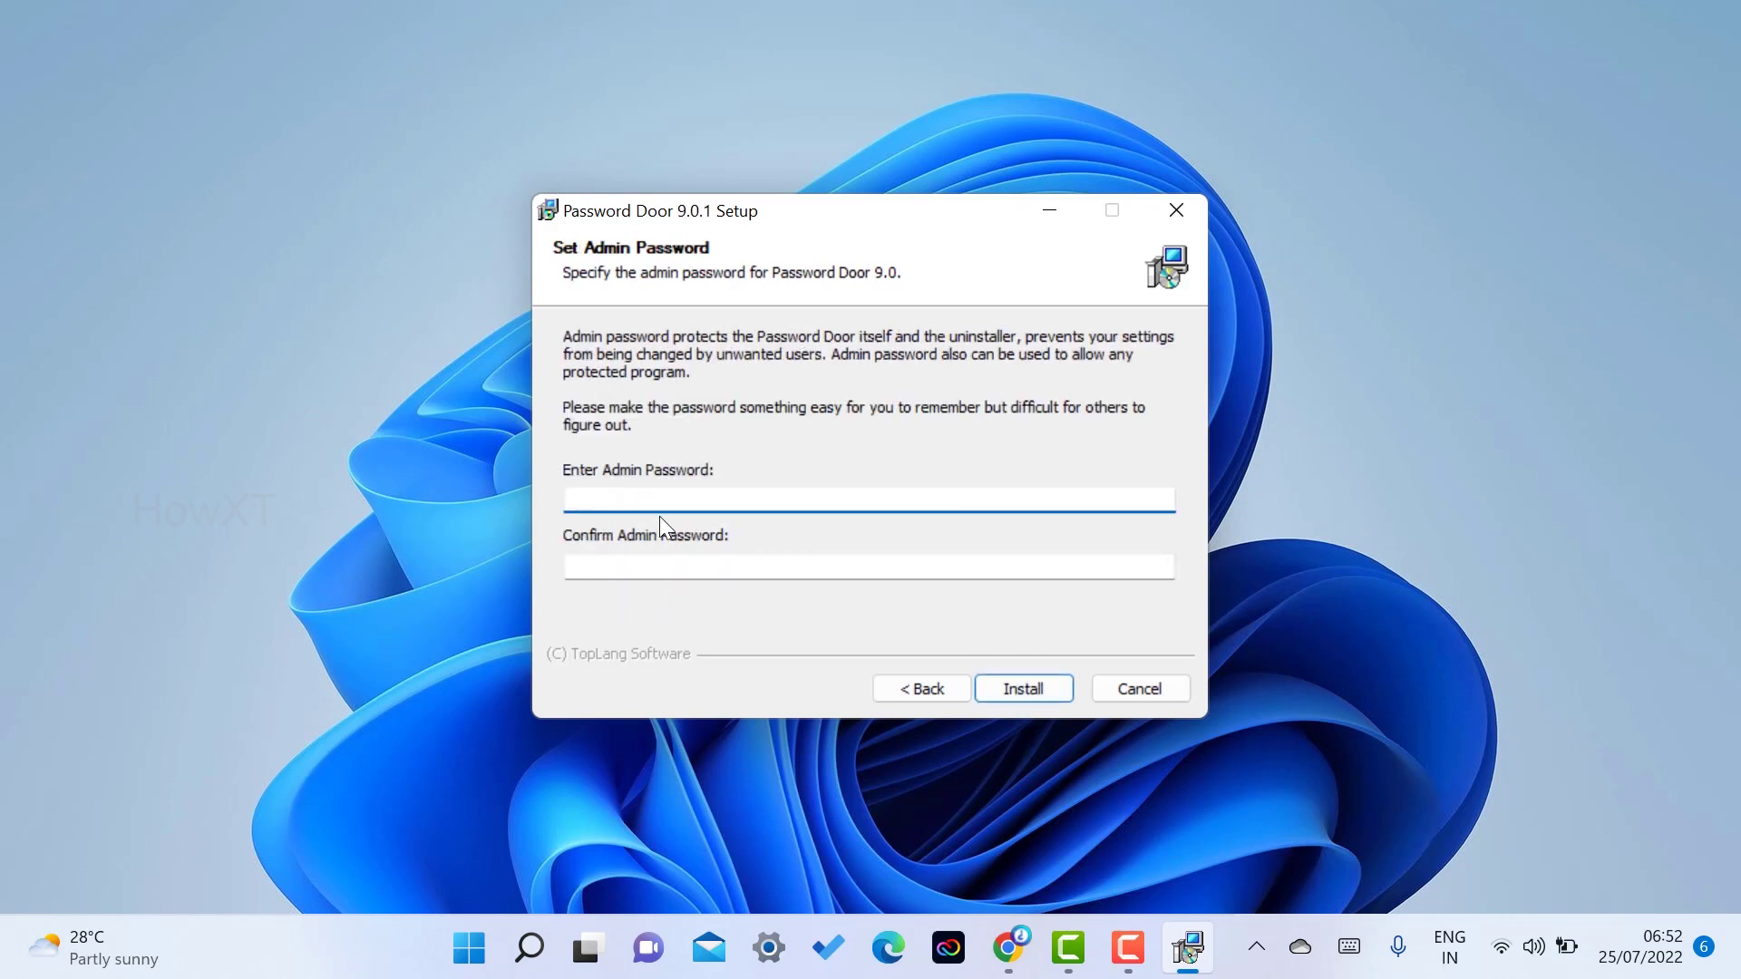
pyautogui.click(586, 492)
pyautogui.click(611, 565)
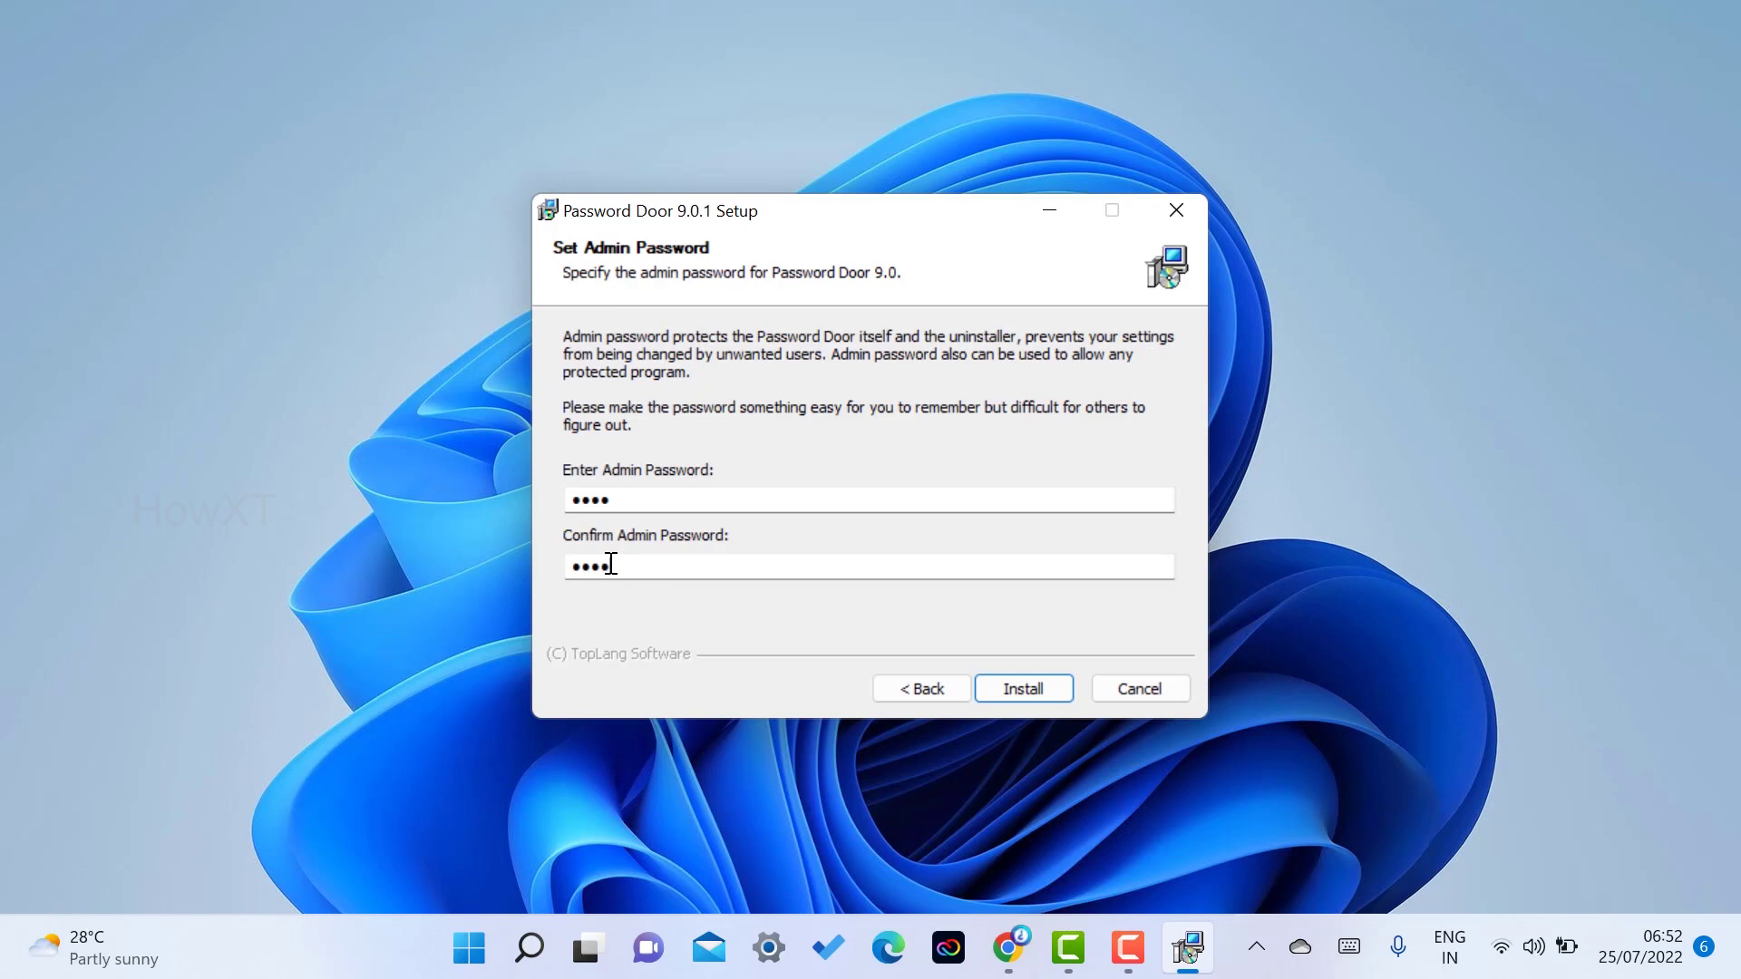
pyautogui.click(1020, 690)
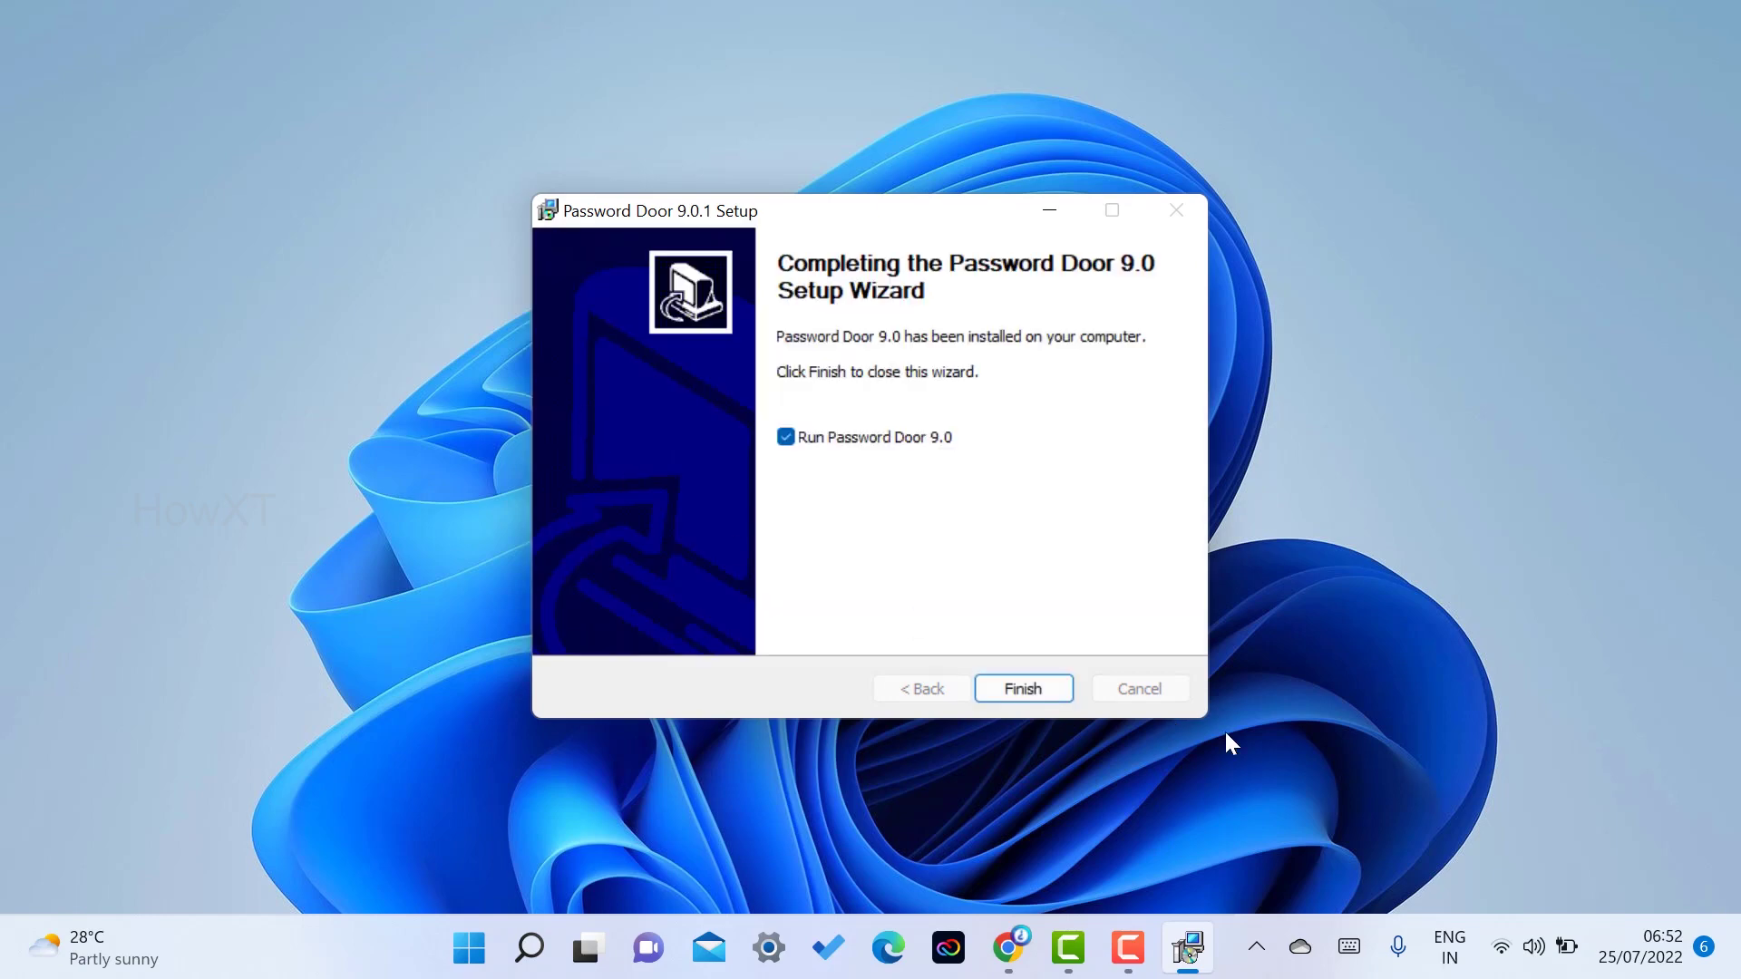
# Finish setup with Run Password Door checked and submit the admin password
pyautogui.click(1032, 687)
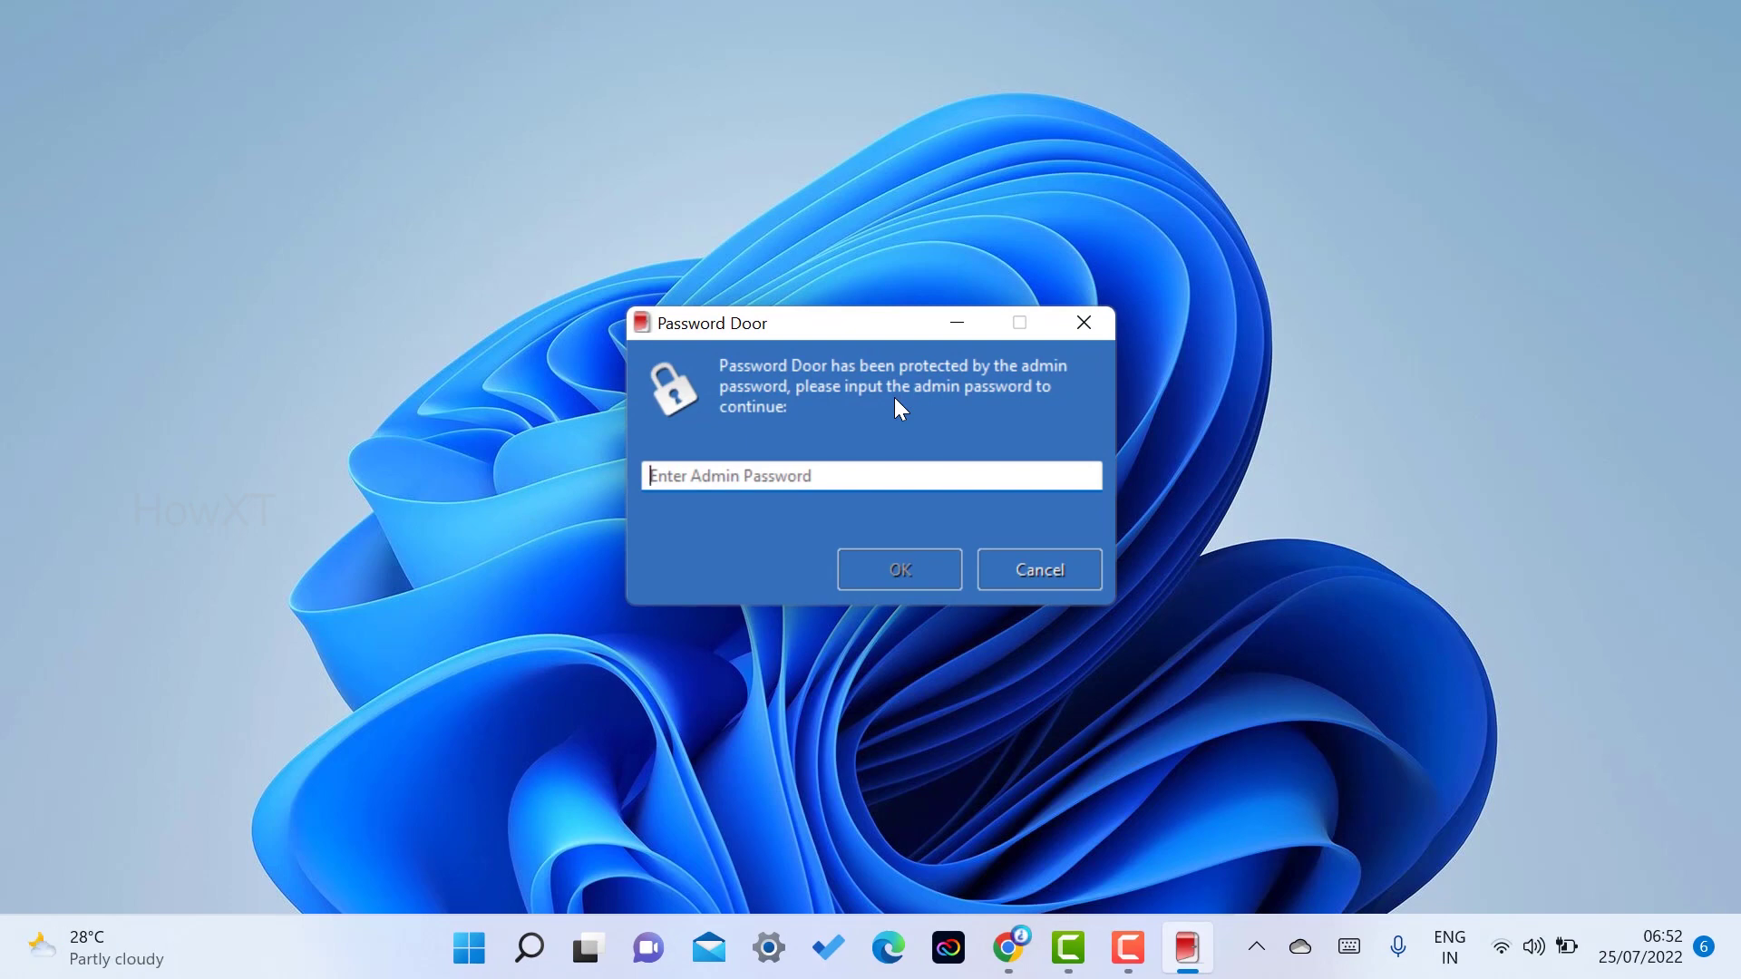
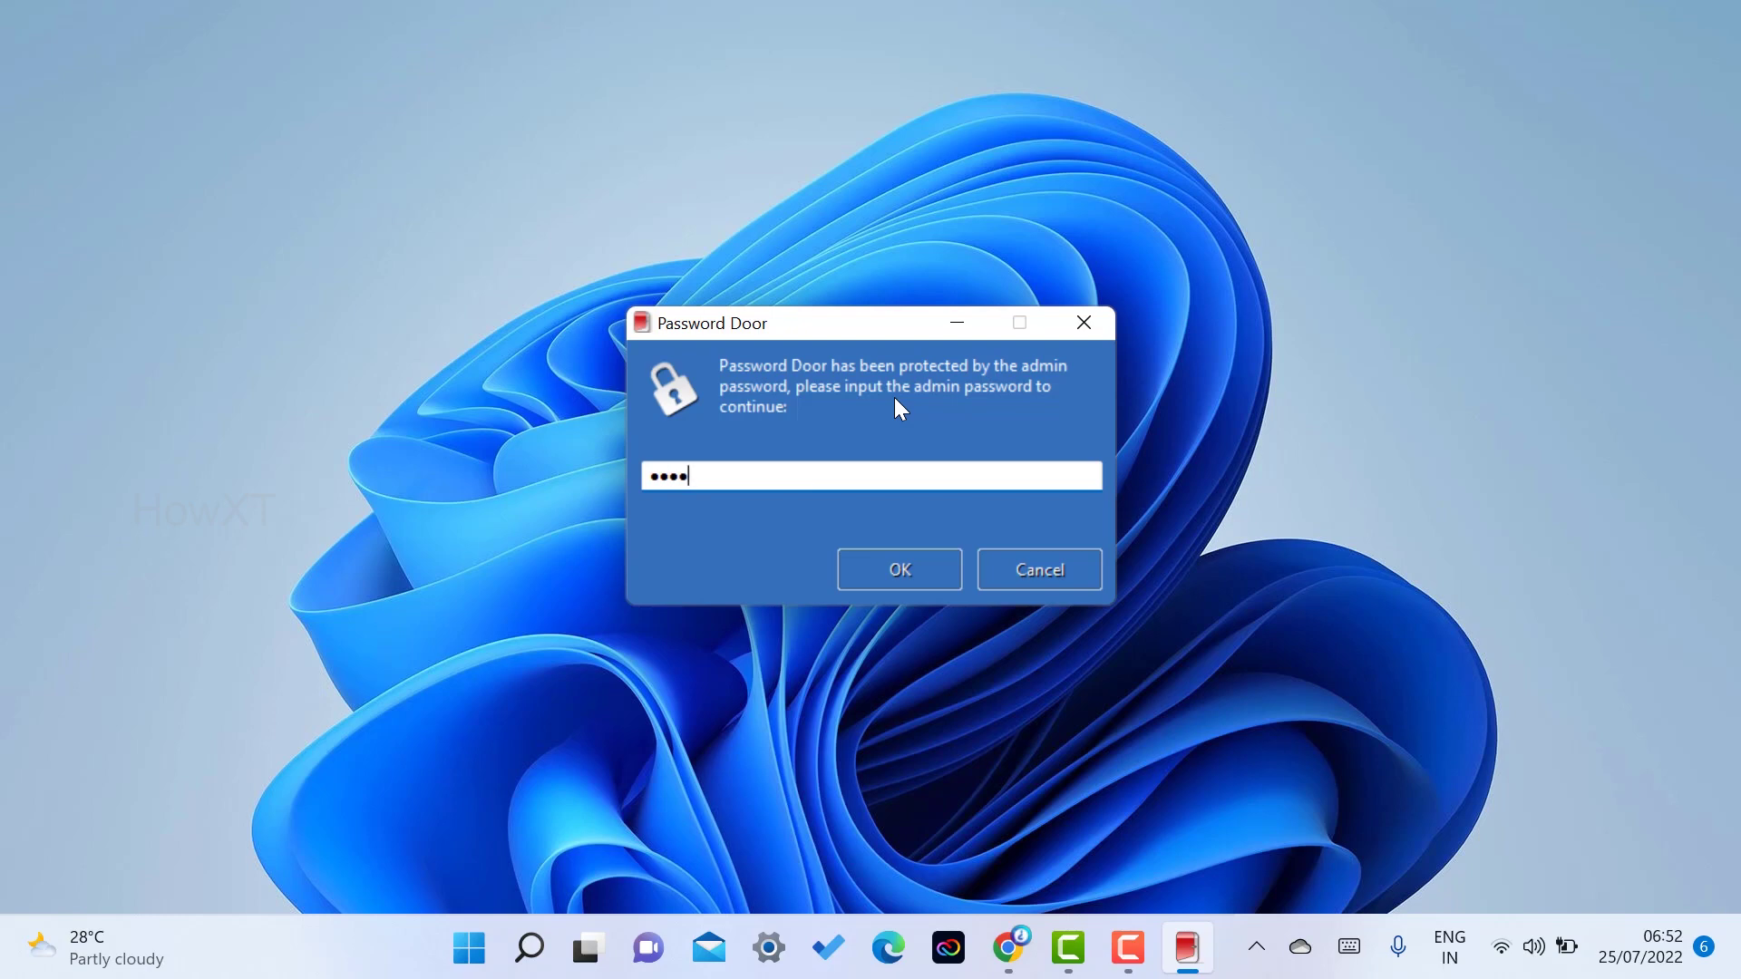
pyautogui.click(915, 573)
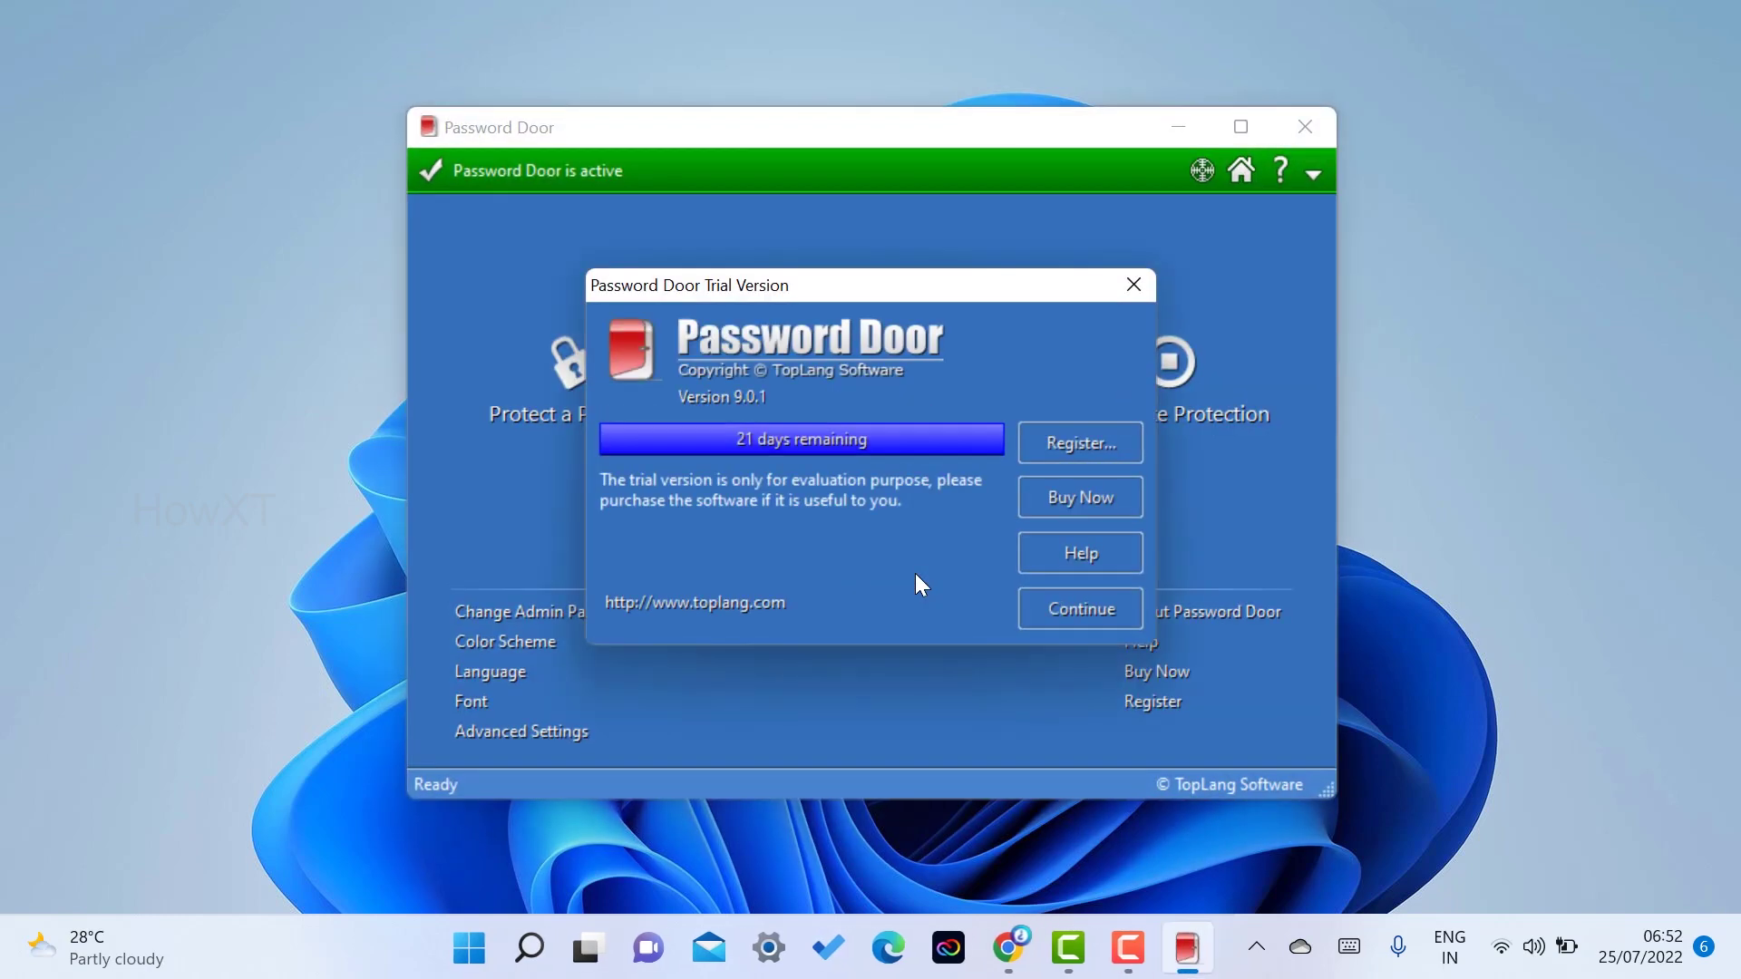
# Close the Password Door Trial Version dialog
pyautogui.click(1134, 294)
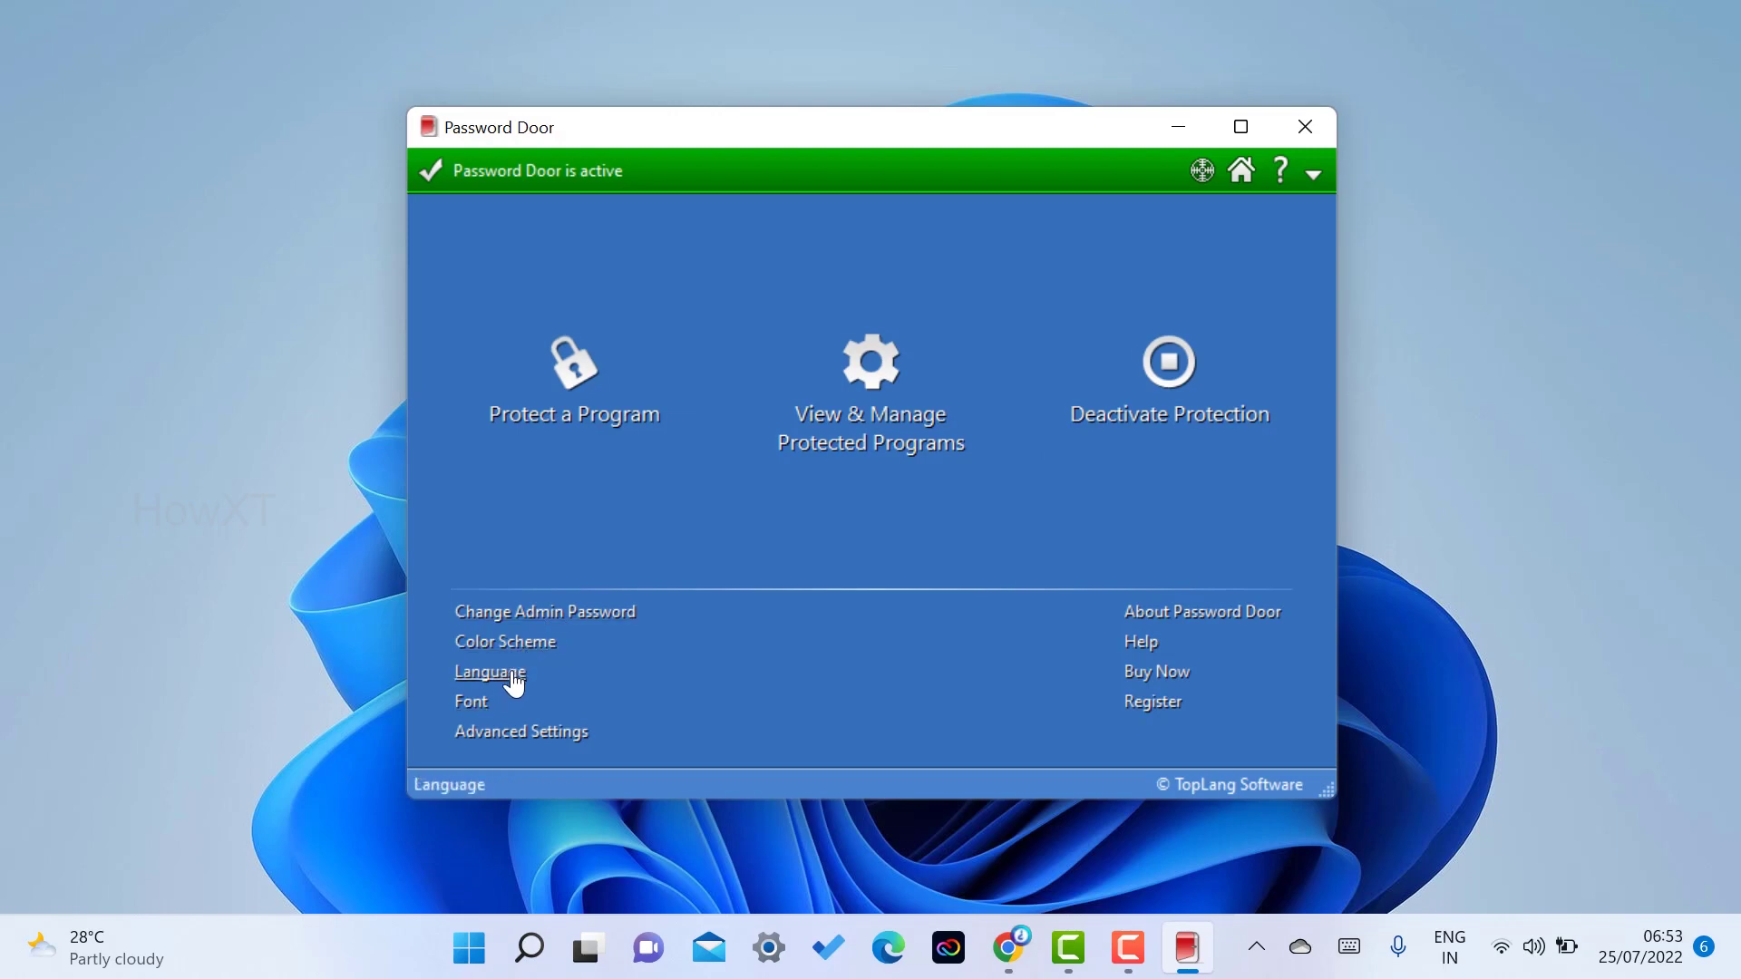
# Pick Excel from the Installed programs list and open its protection settings
pyautogui.click(585, 361)
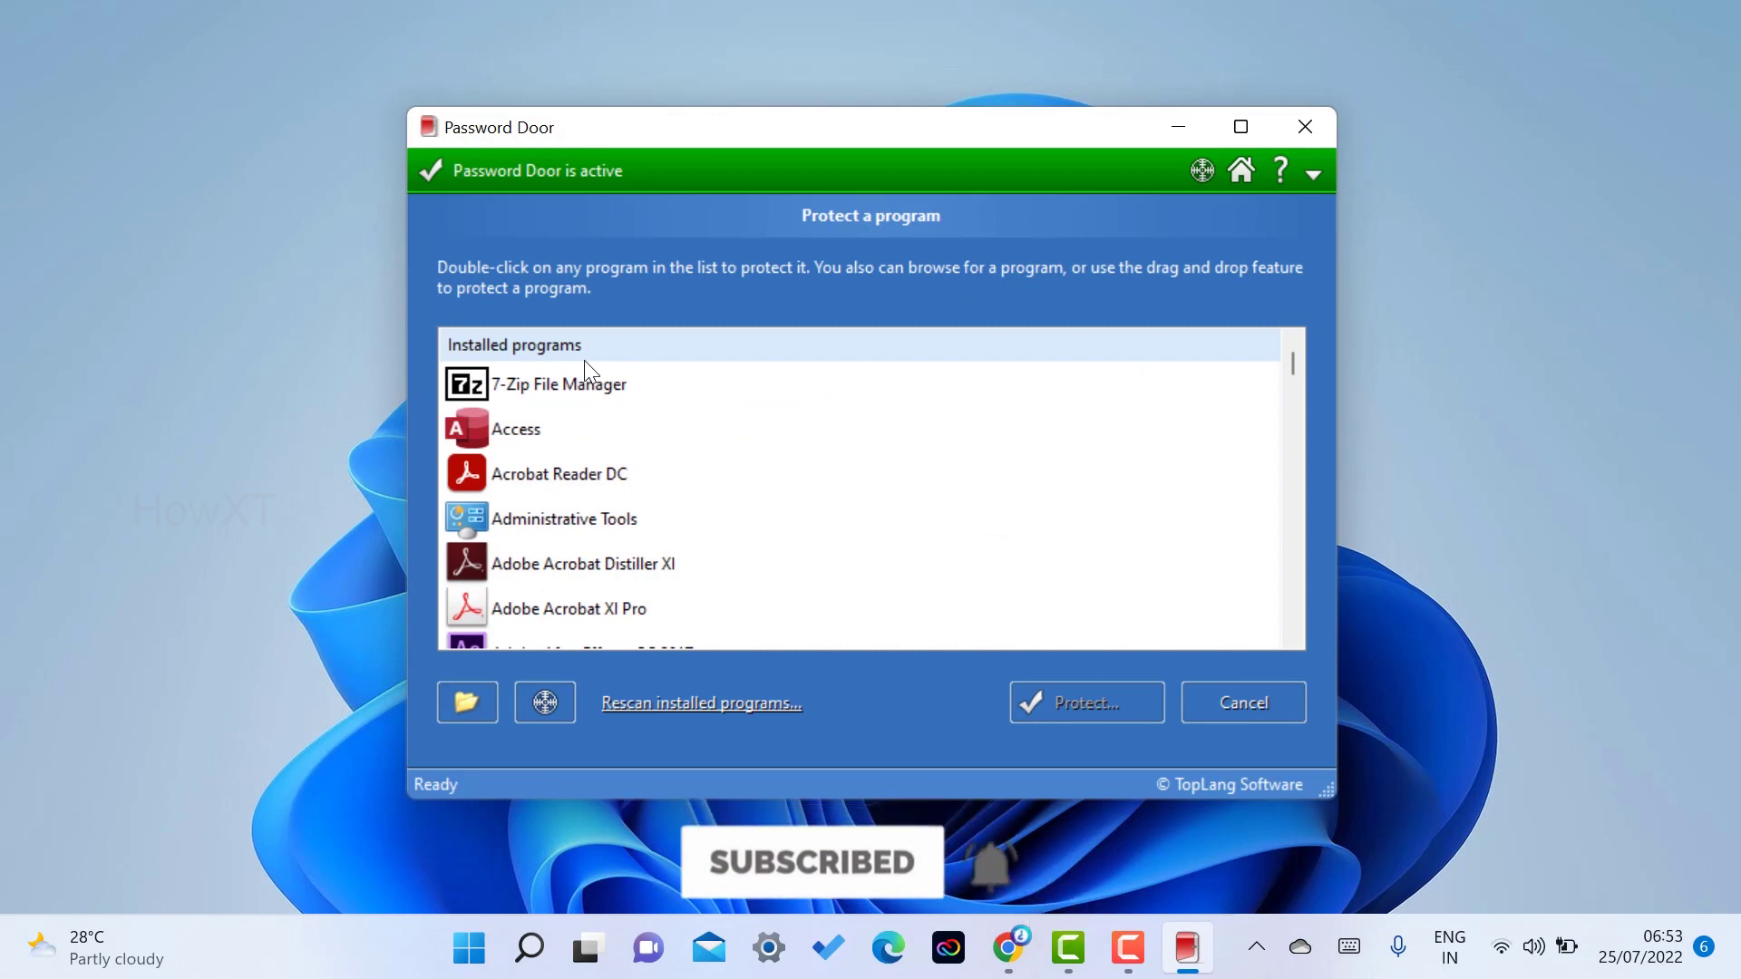
pyautogui.scroll(-3, 687, 442)
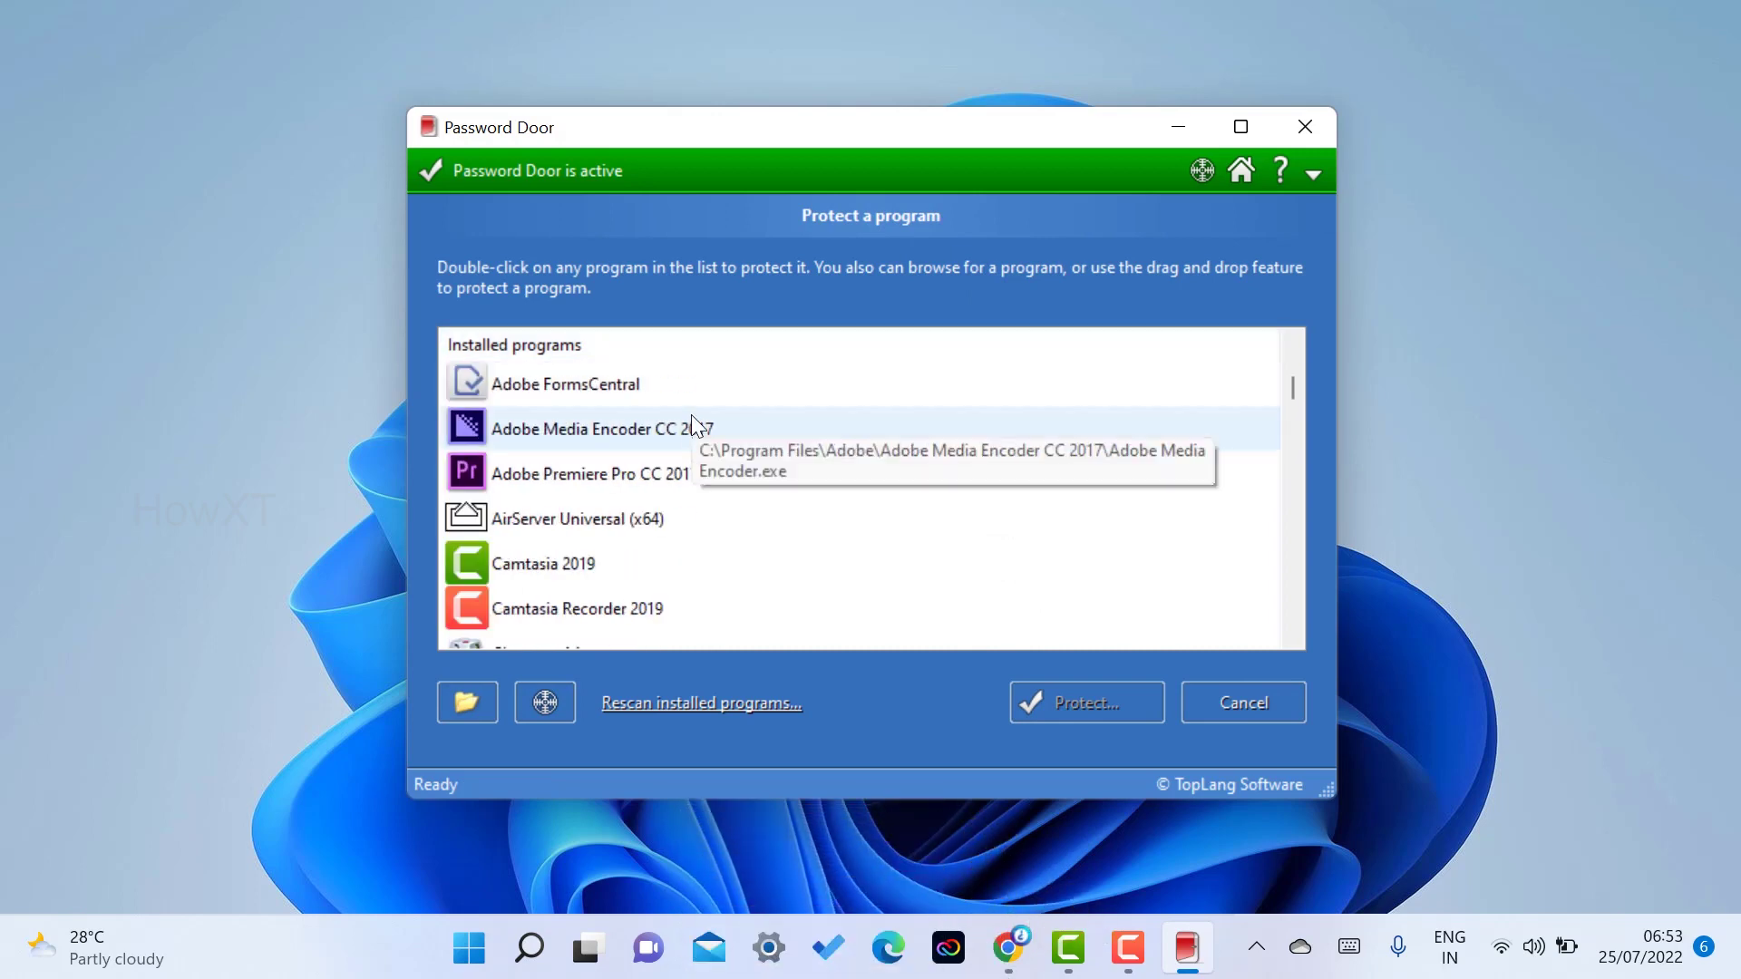
pyautogui.scroll(-3, 693, 433)
pyautogui.scroll(-2, 694, 426)
pyautogui.scroll(-3, 692, 425)
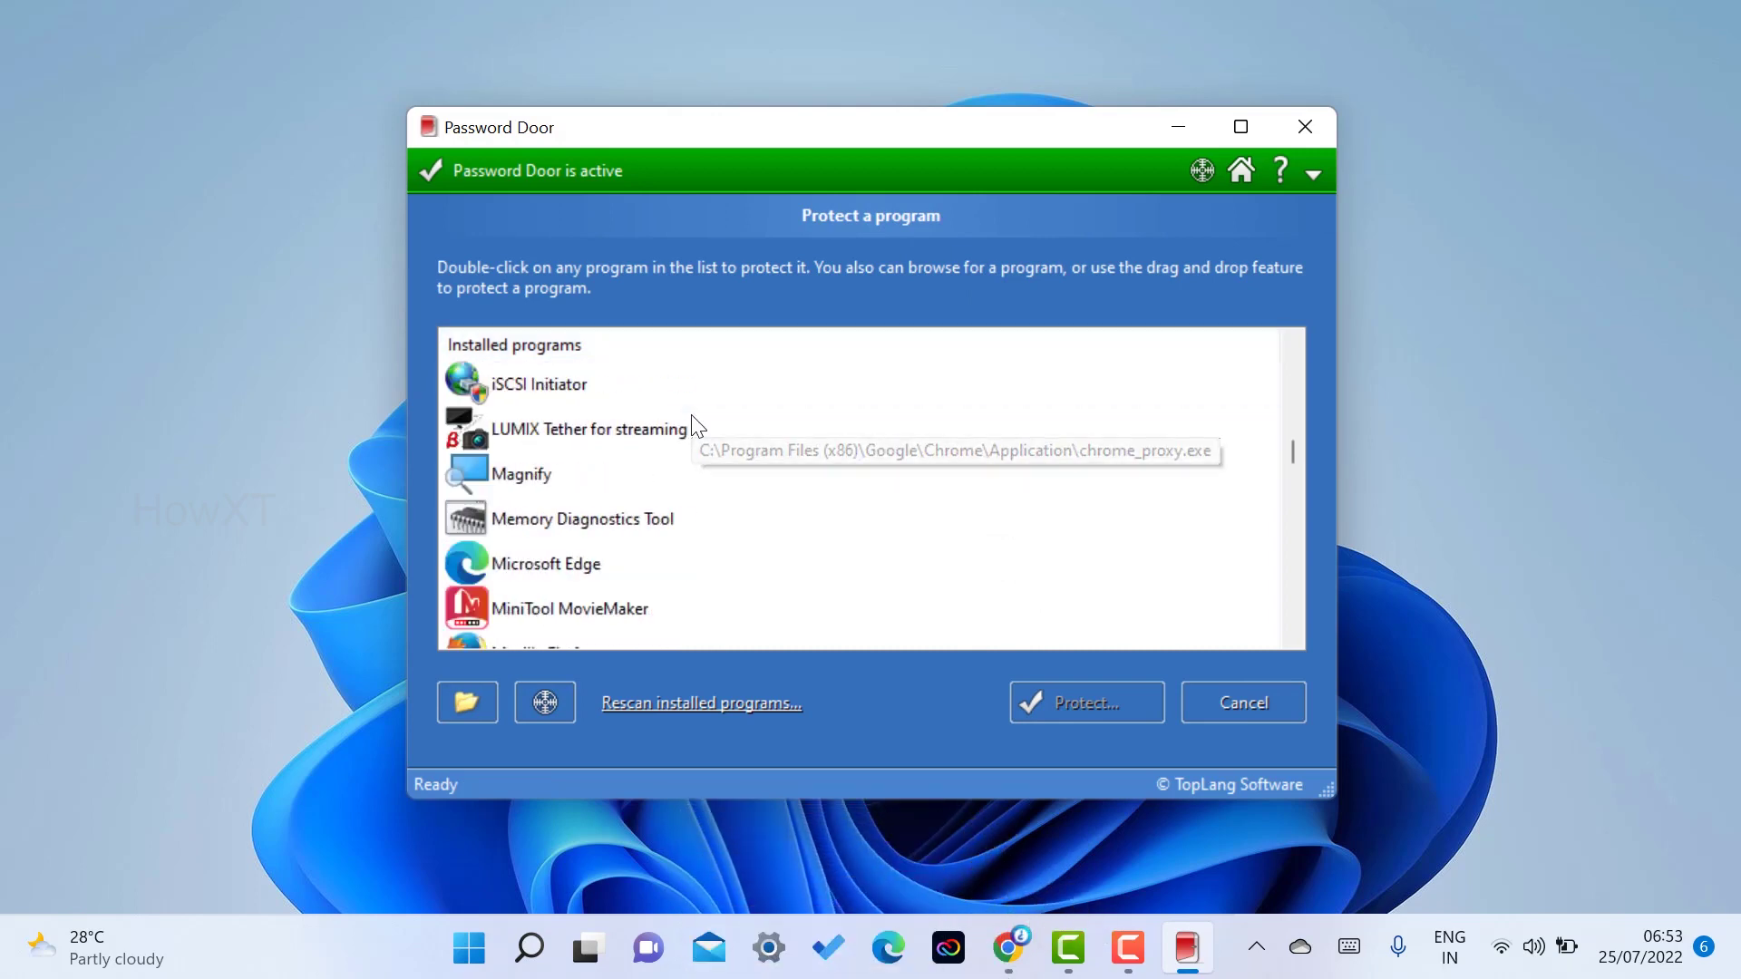
pyautogui.scroll(-3, 691, 426)
pyautogui.scroll(-3, 691, 427)
pyautogui.scroll(3, 691, 426)
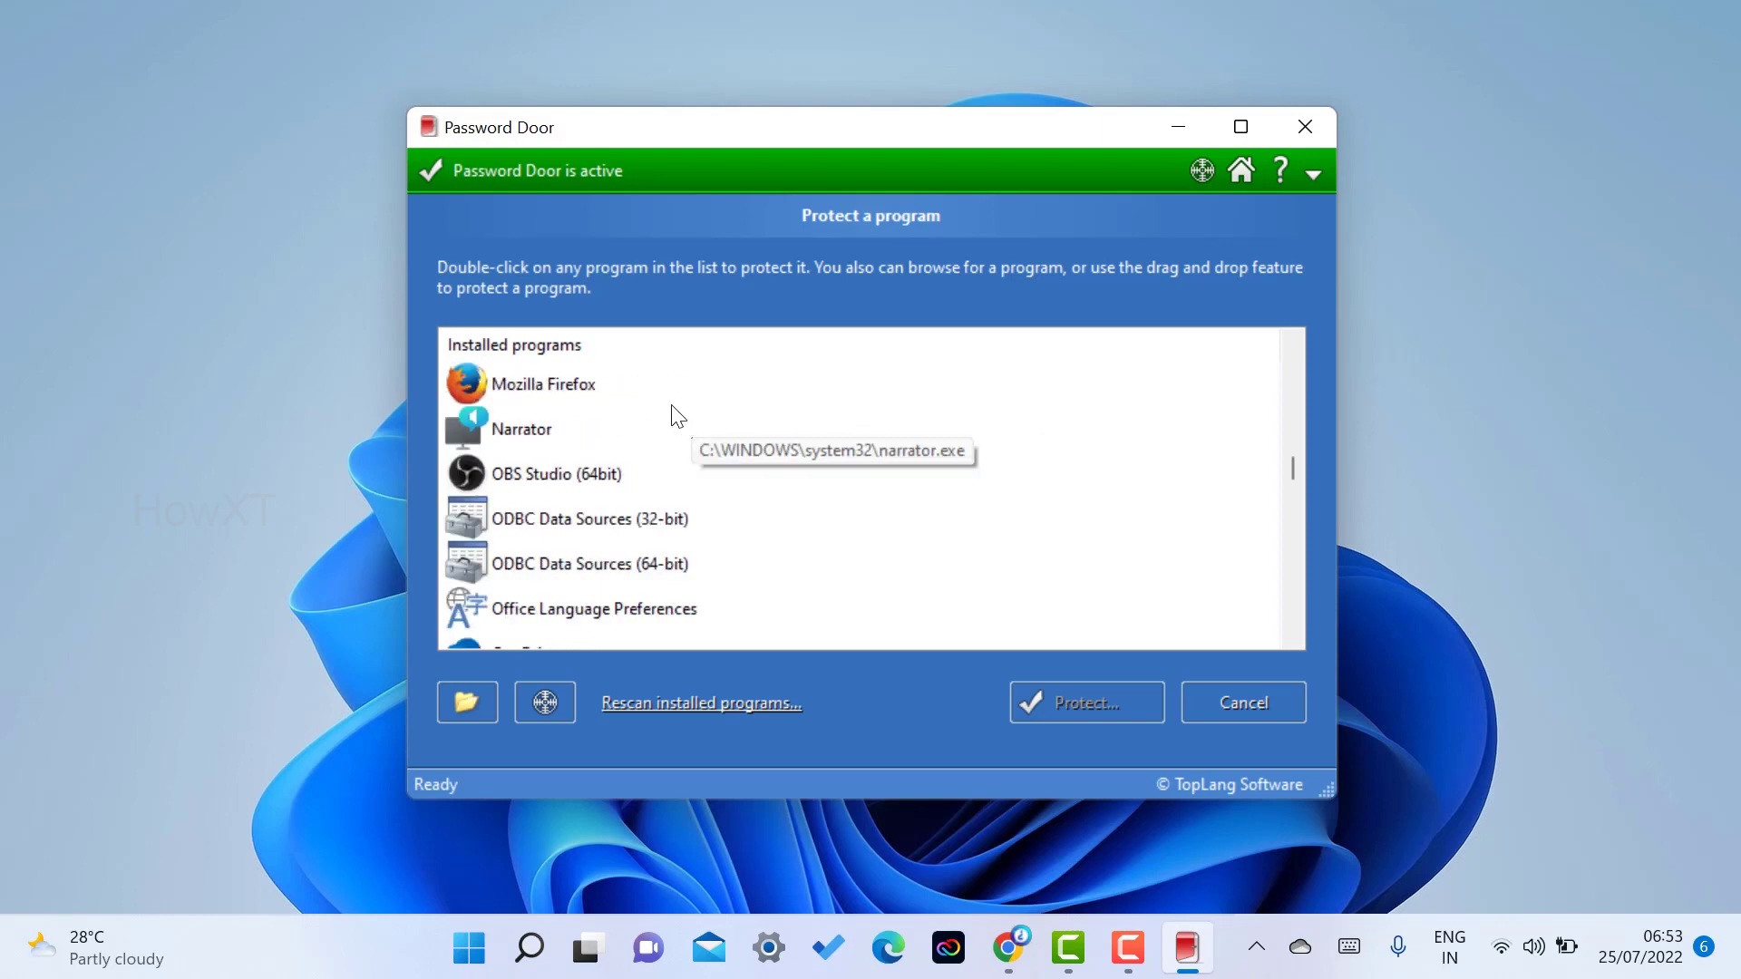
pyautogui.click(559, 392)
pyautogui.scroll(2, 590, 505)
pyautogui.scroll(5, 594, 463)
pyautogui.scroll(3, 593, 451)
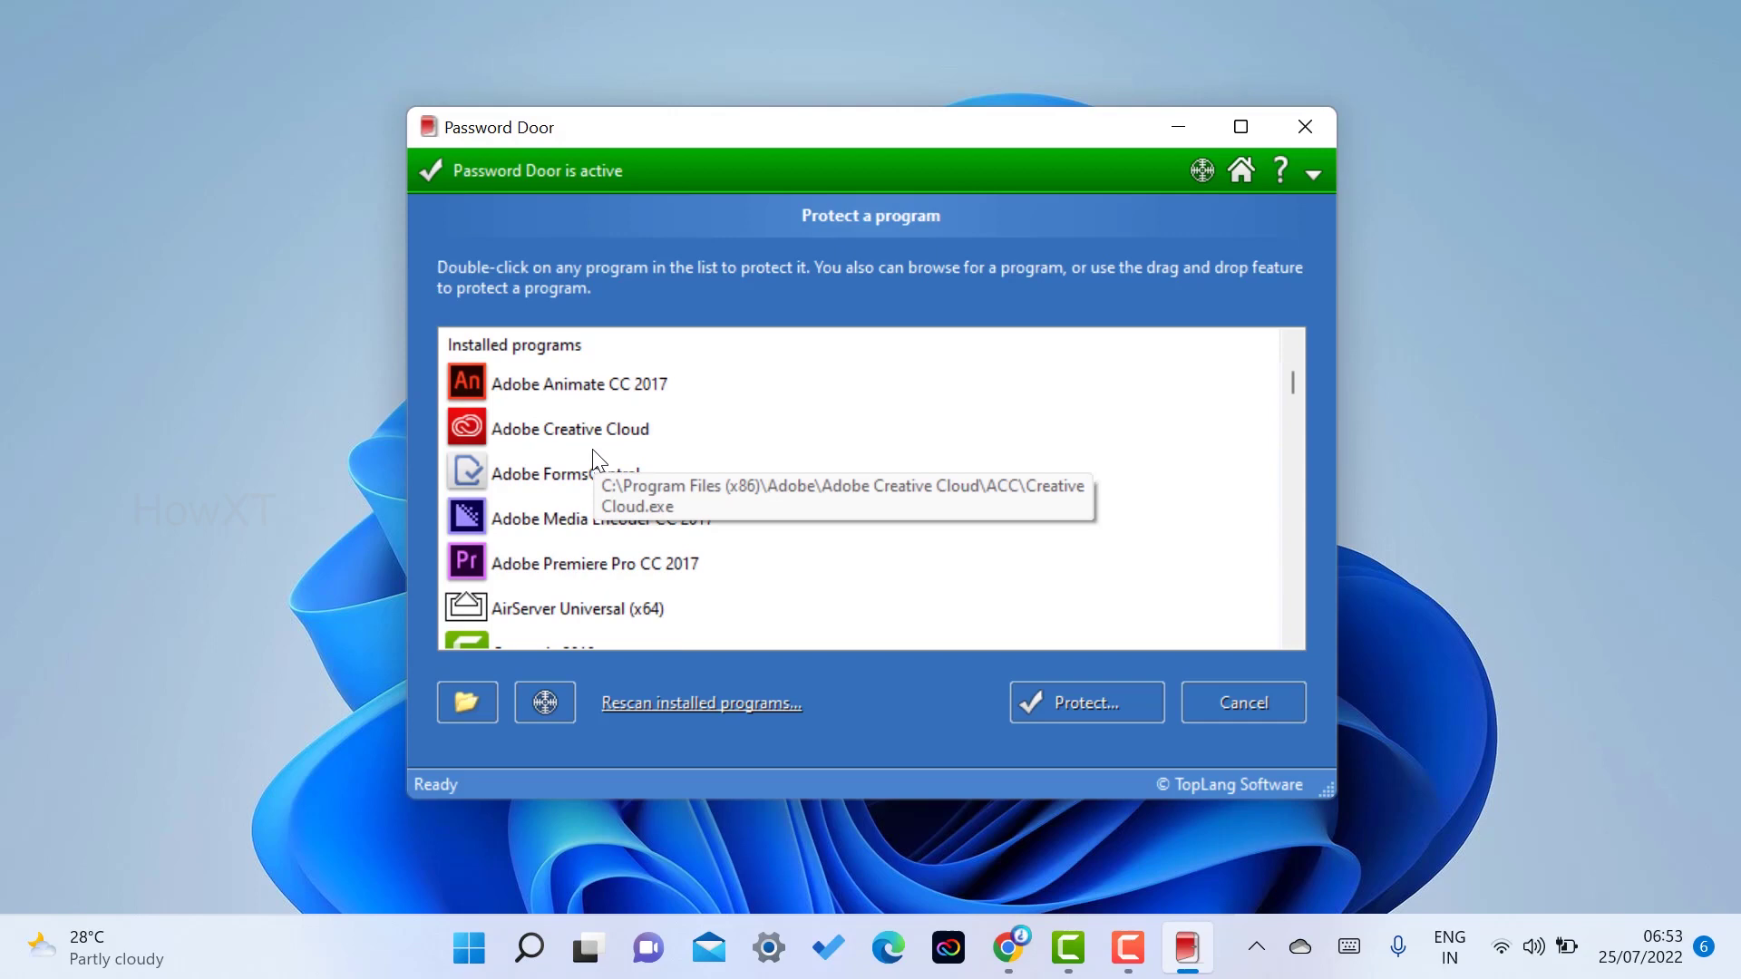
pyautogui.scroll(-1, 565, 476)
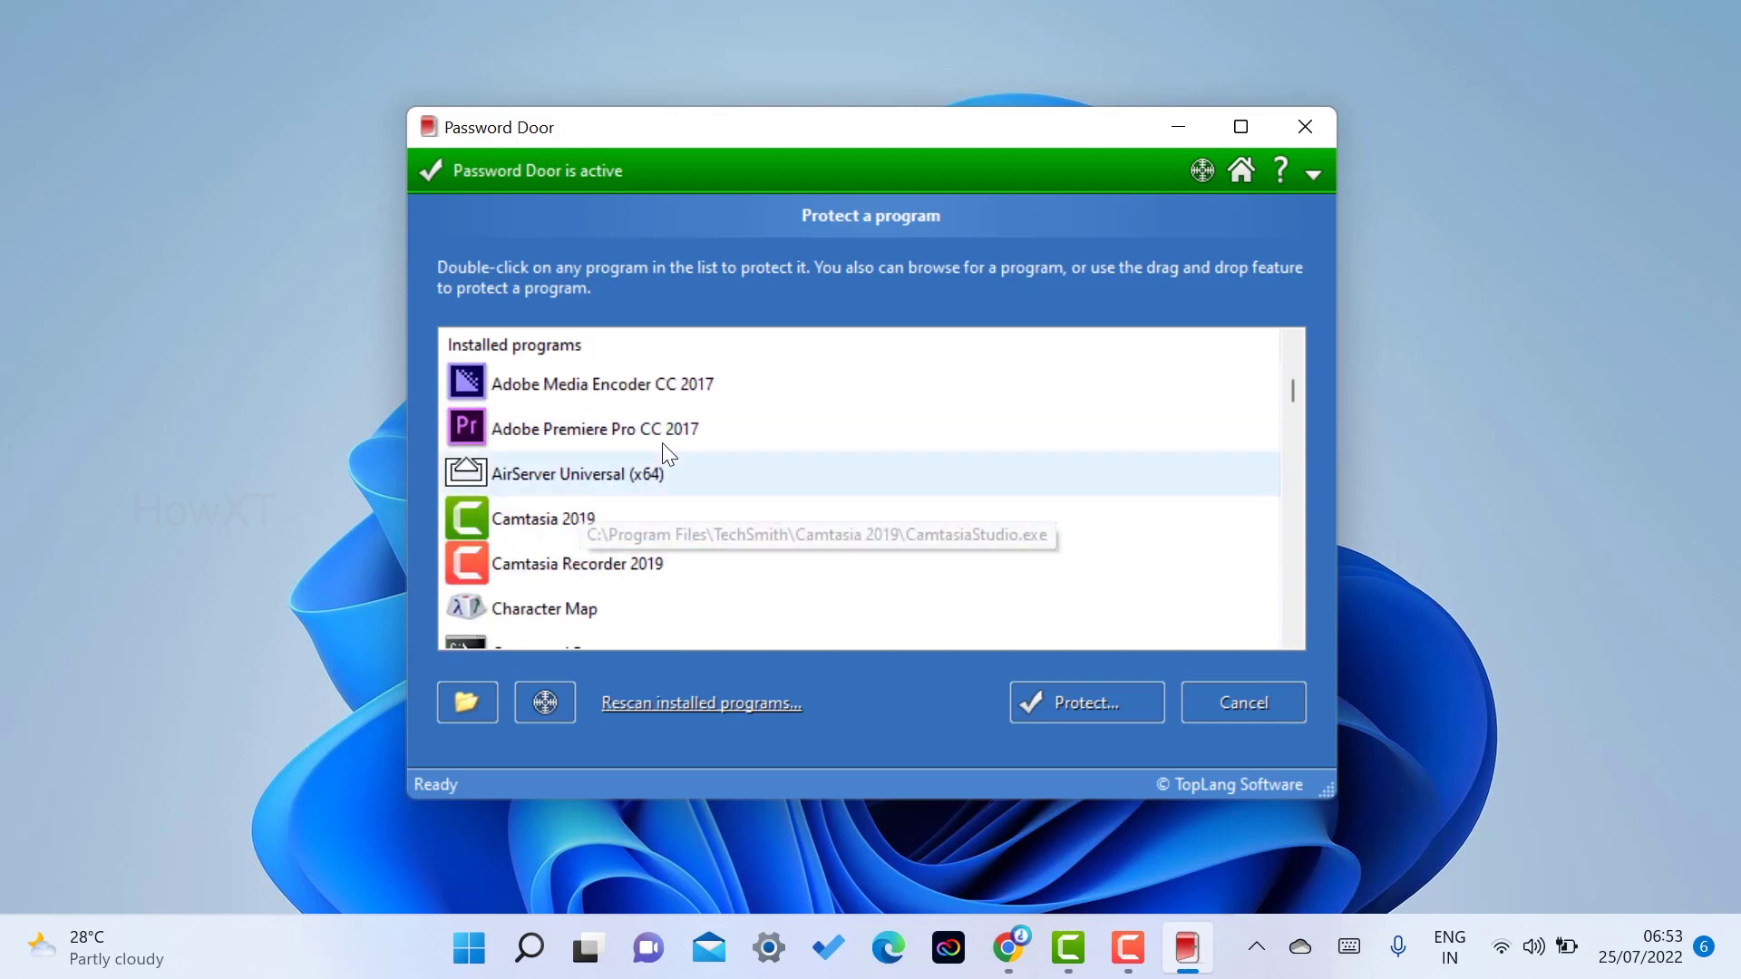
pyautogui.scroll(2, 666, 455)
pyautogui.scroll(-1, 610, 408)
pyautogui.scroll(-5, 611, 406)
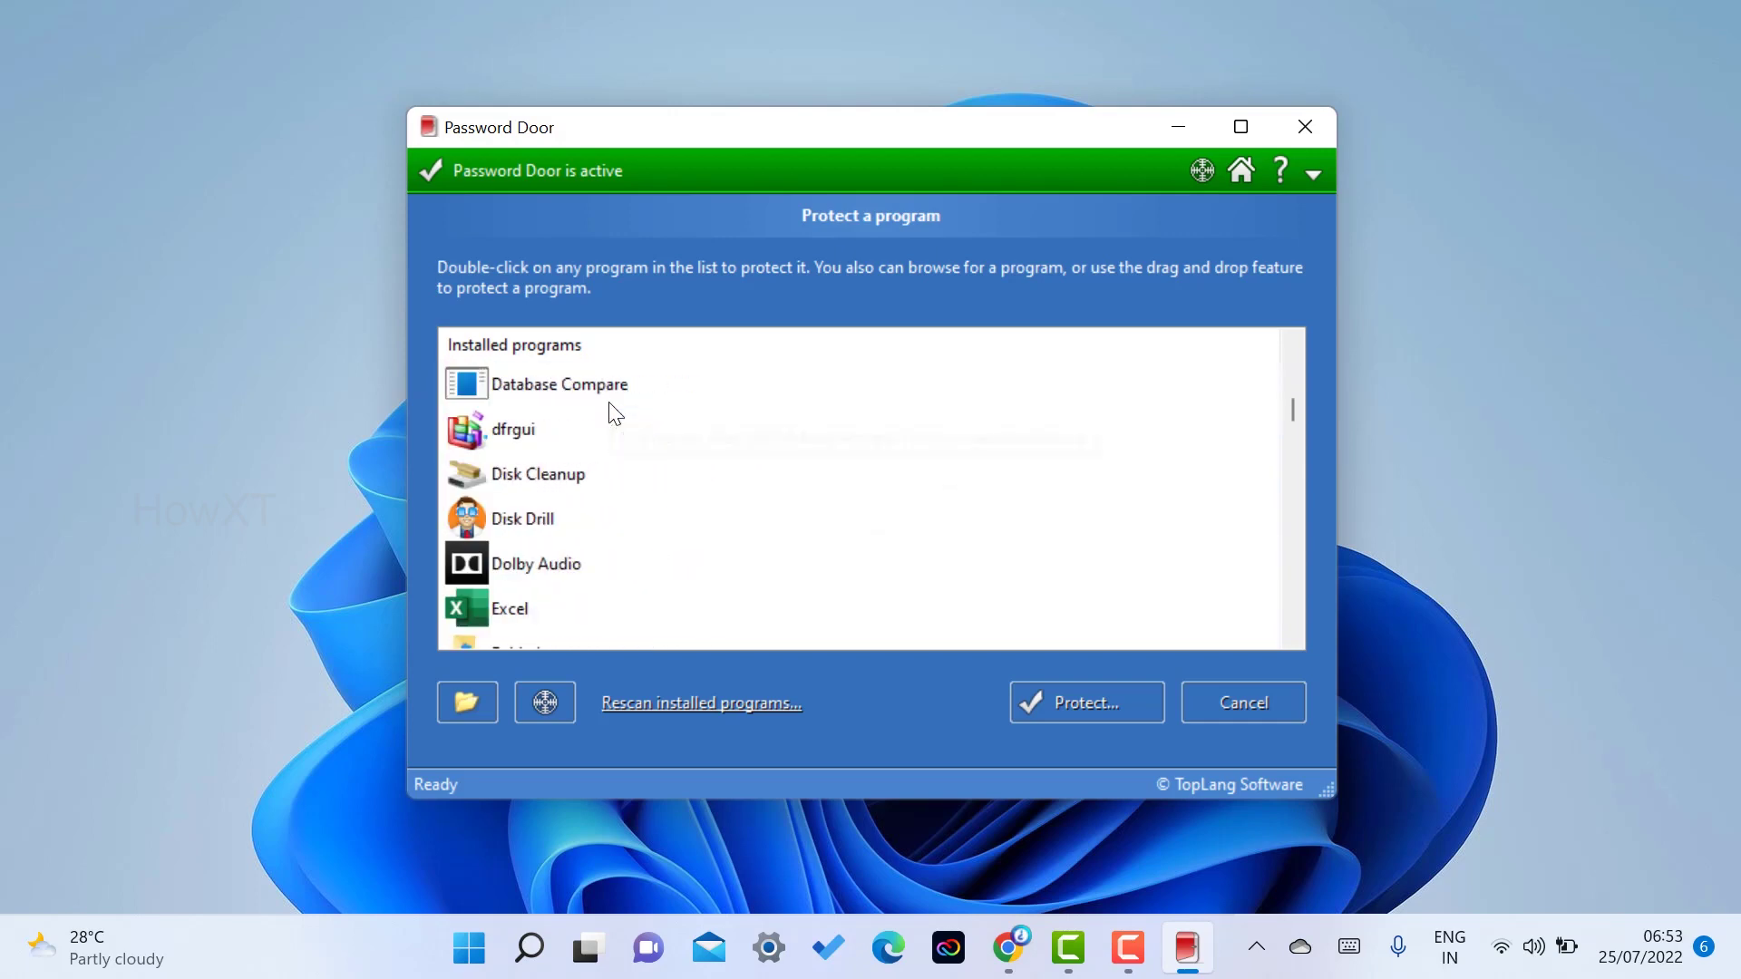
pyautogui.click(493, 622)
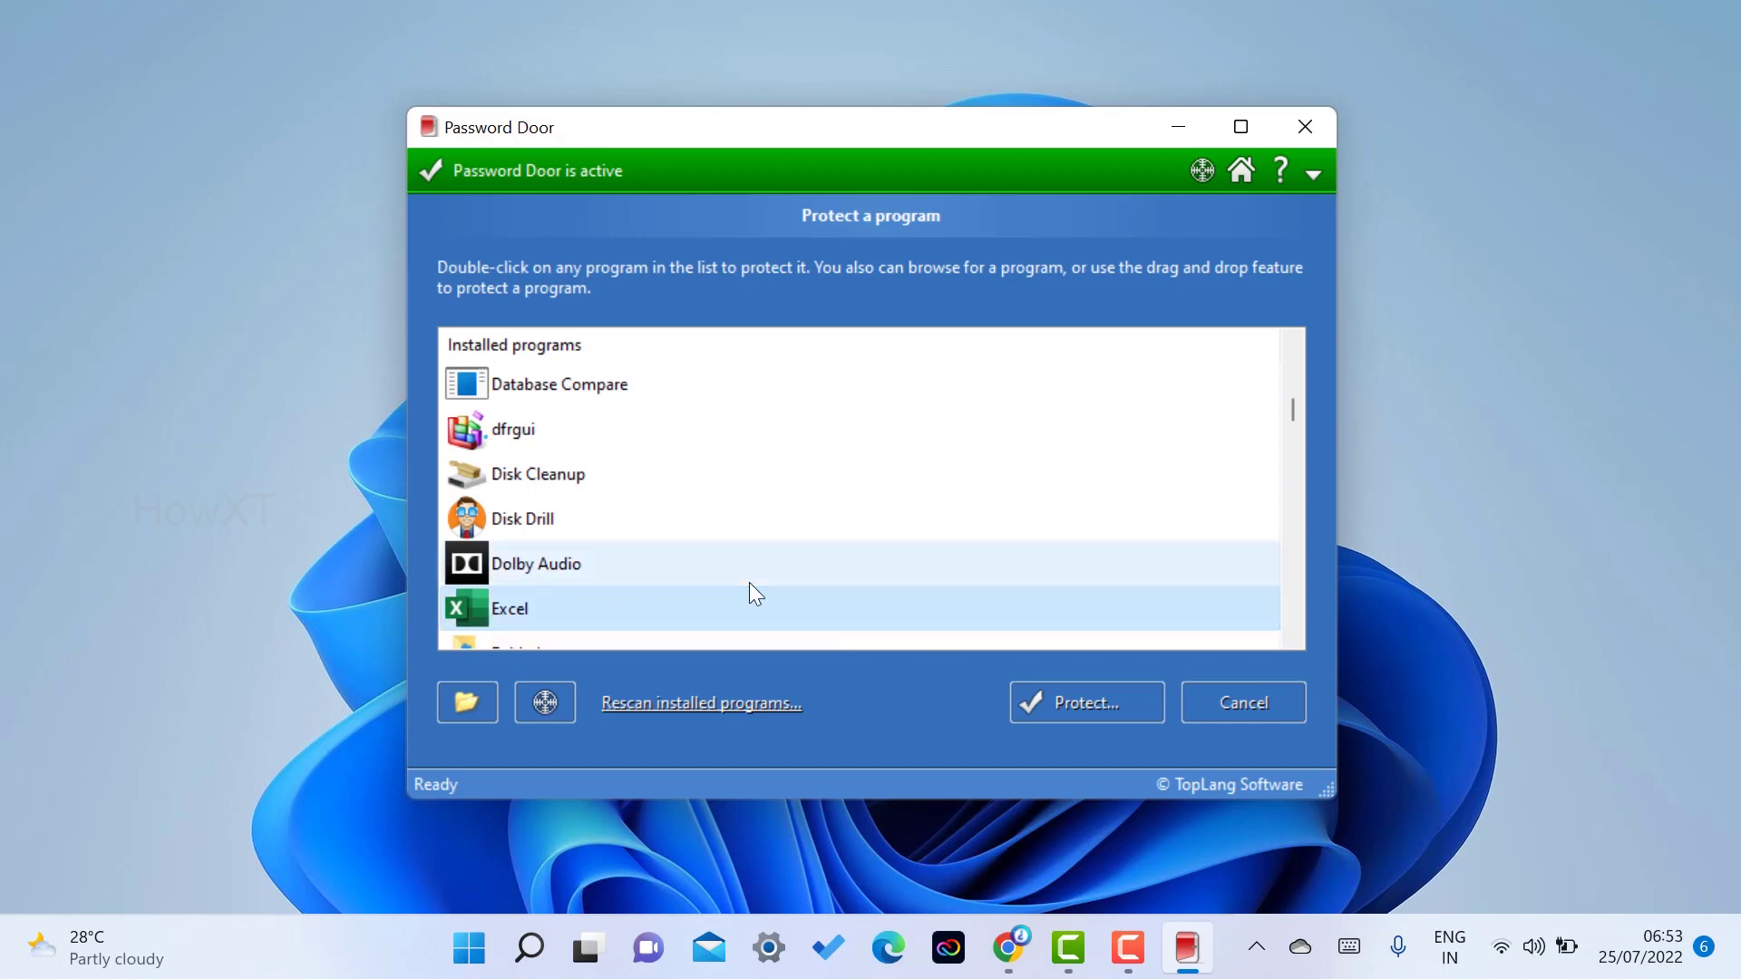
pyautogui.scroll(-1, 537, 614)
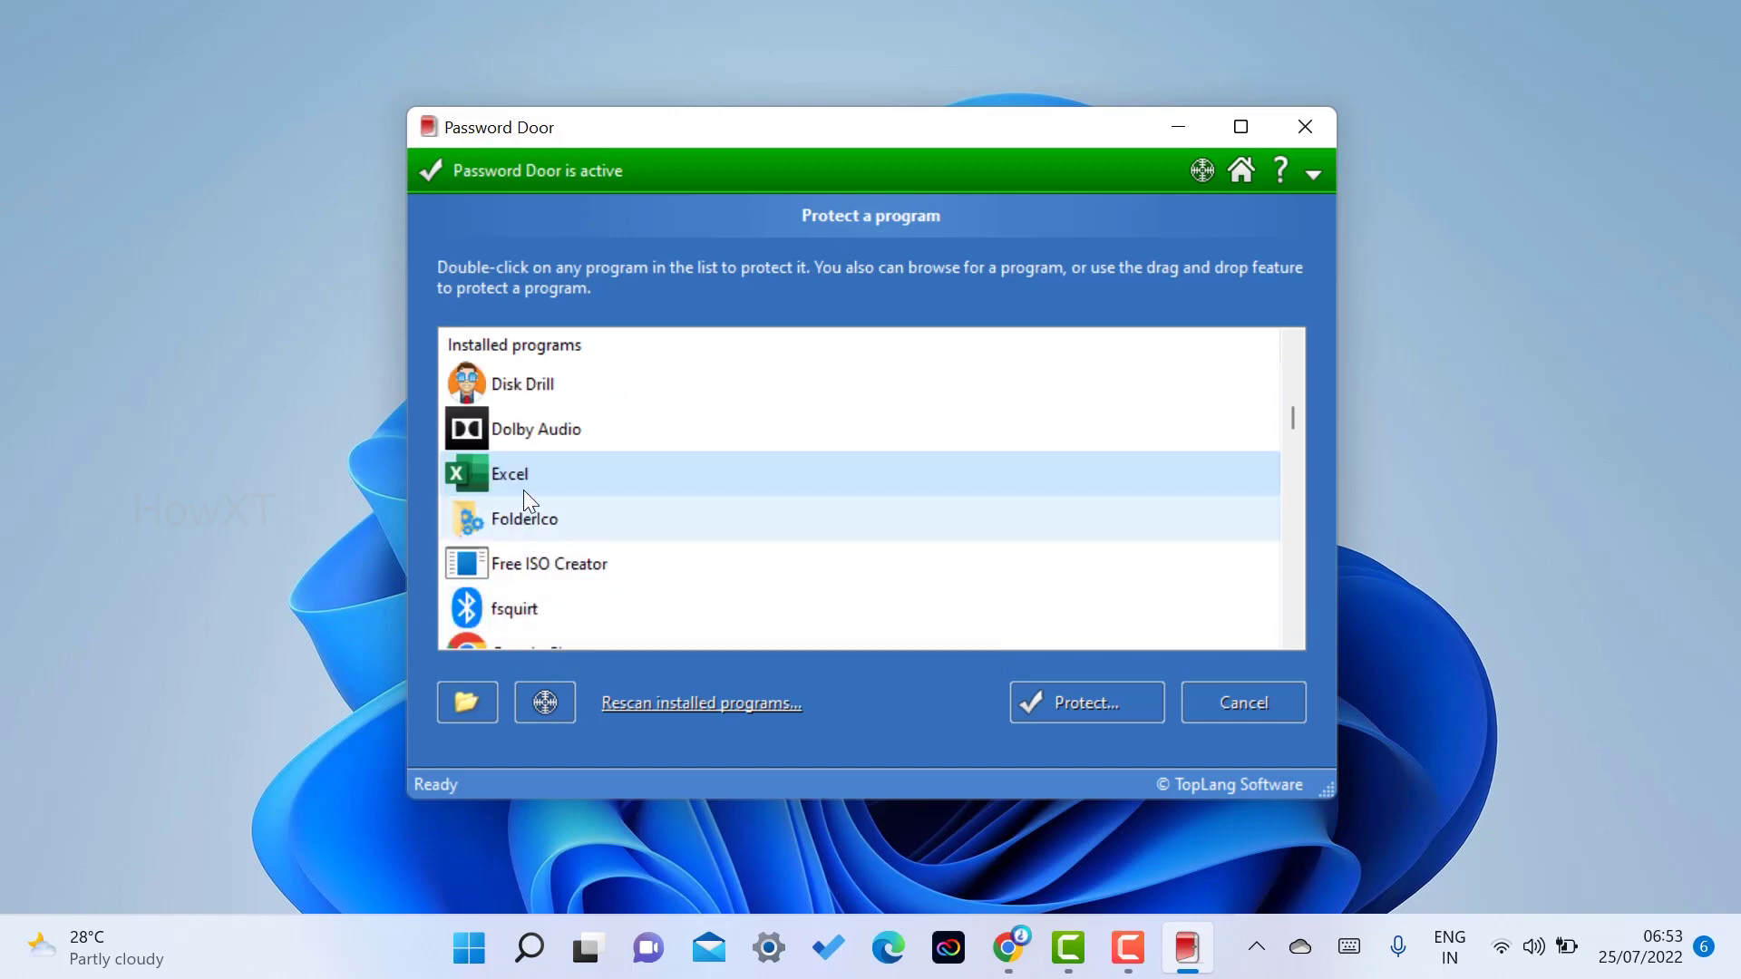
pyautogui.click(1070, 705)
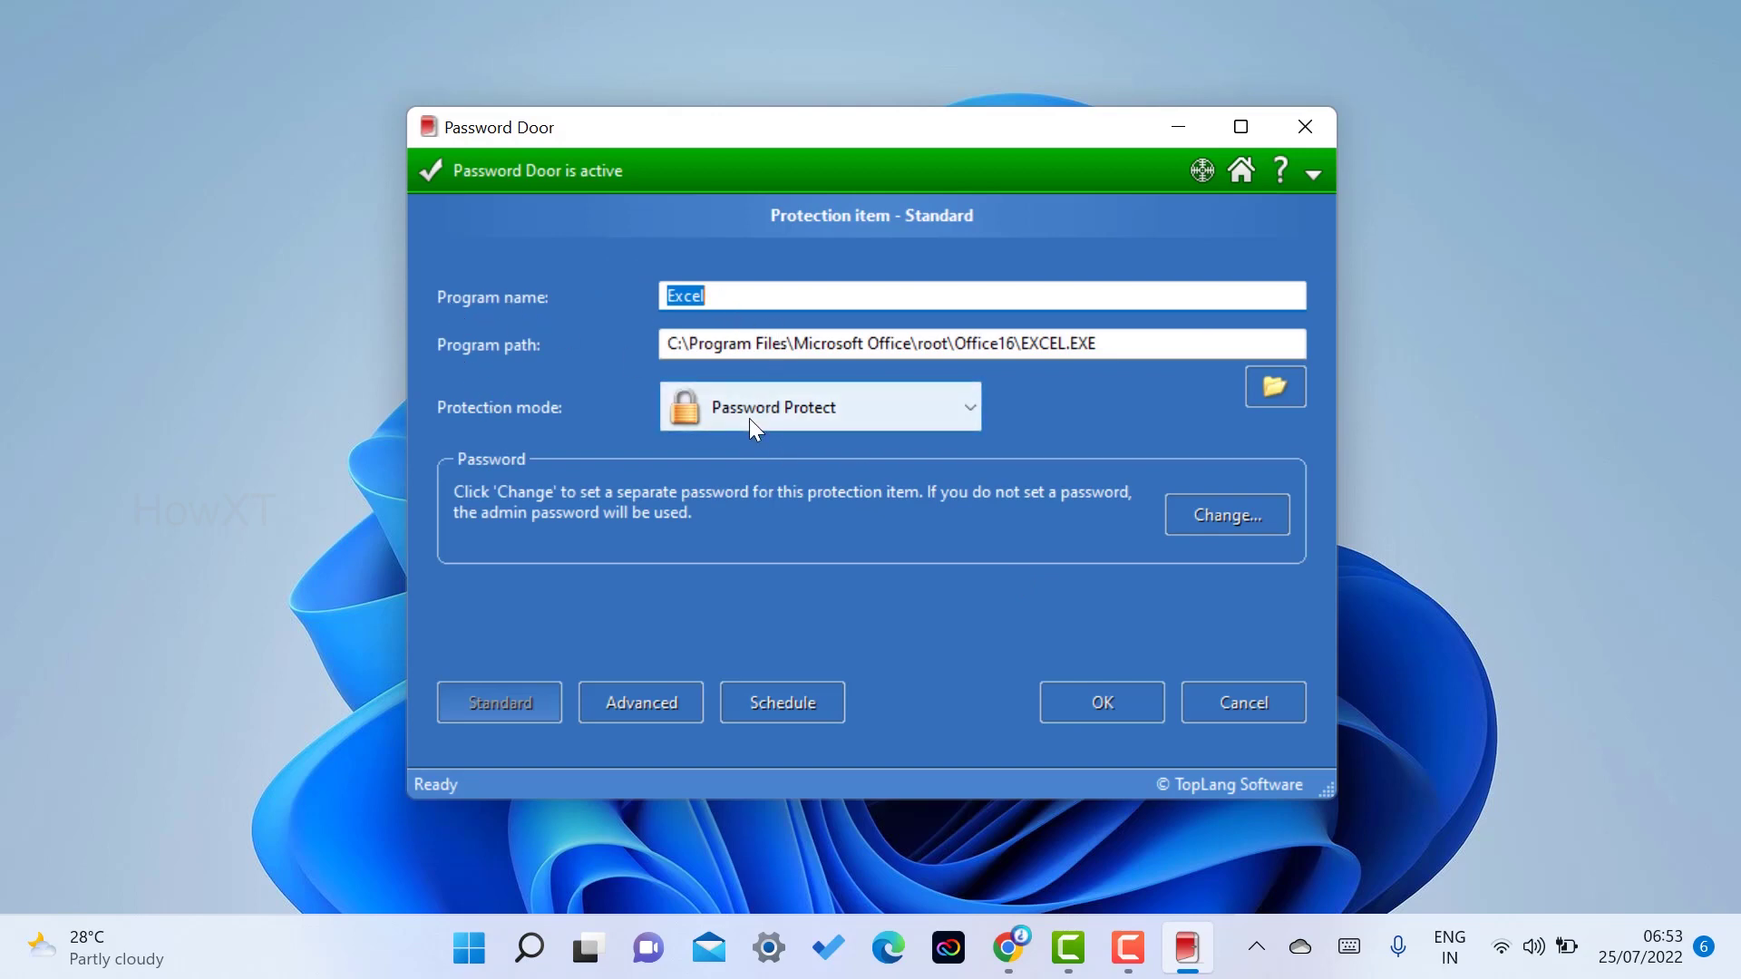
# Save Excel's protection in Password Protect mode and close Password Door
pyautogui.click(827, 405)
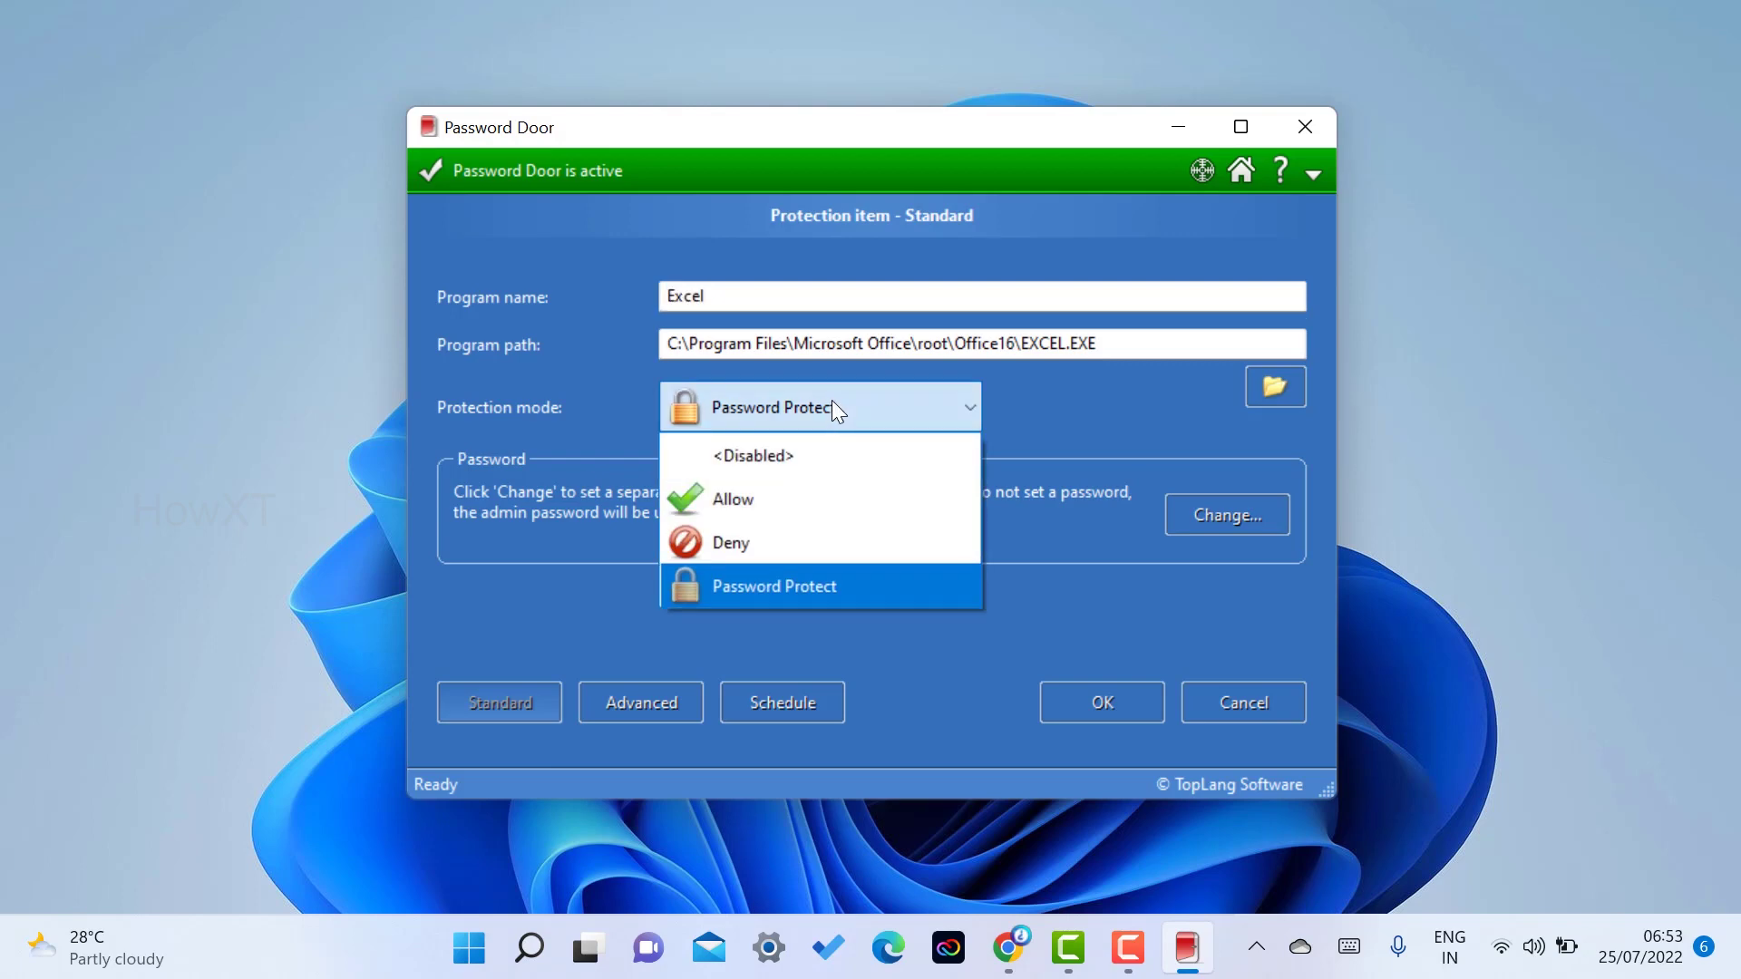
pyautogui.click(832, 398)
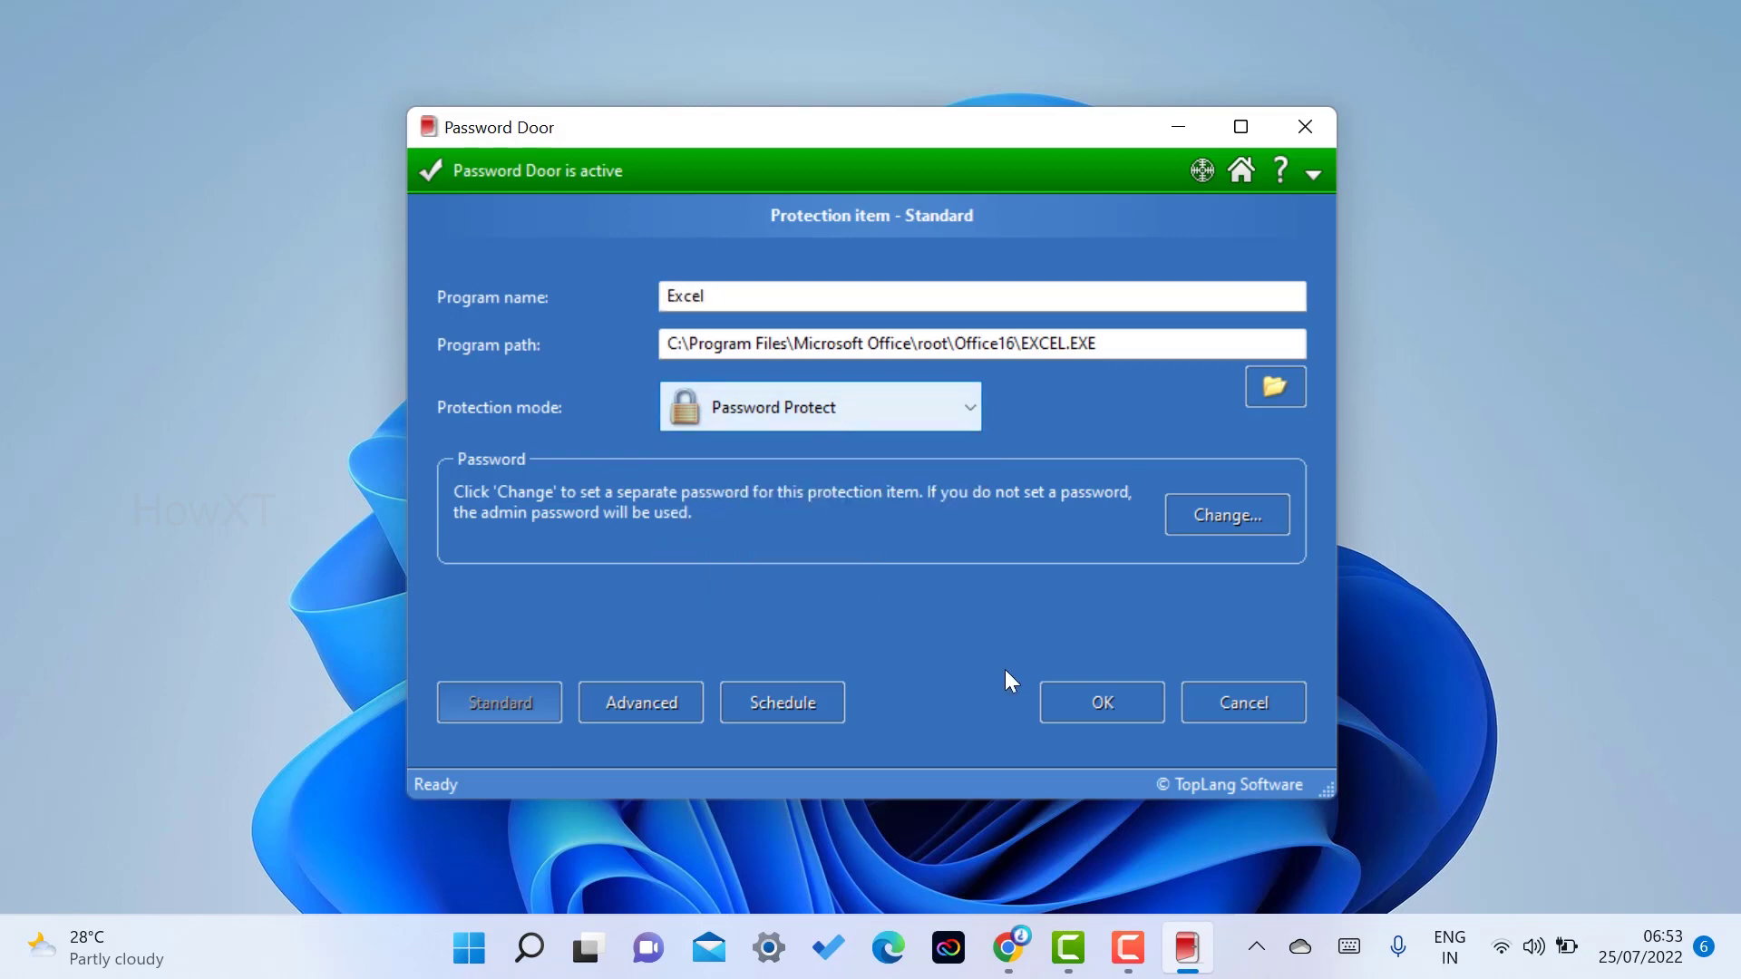
pyautogui.click(1103, 699)
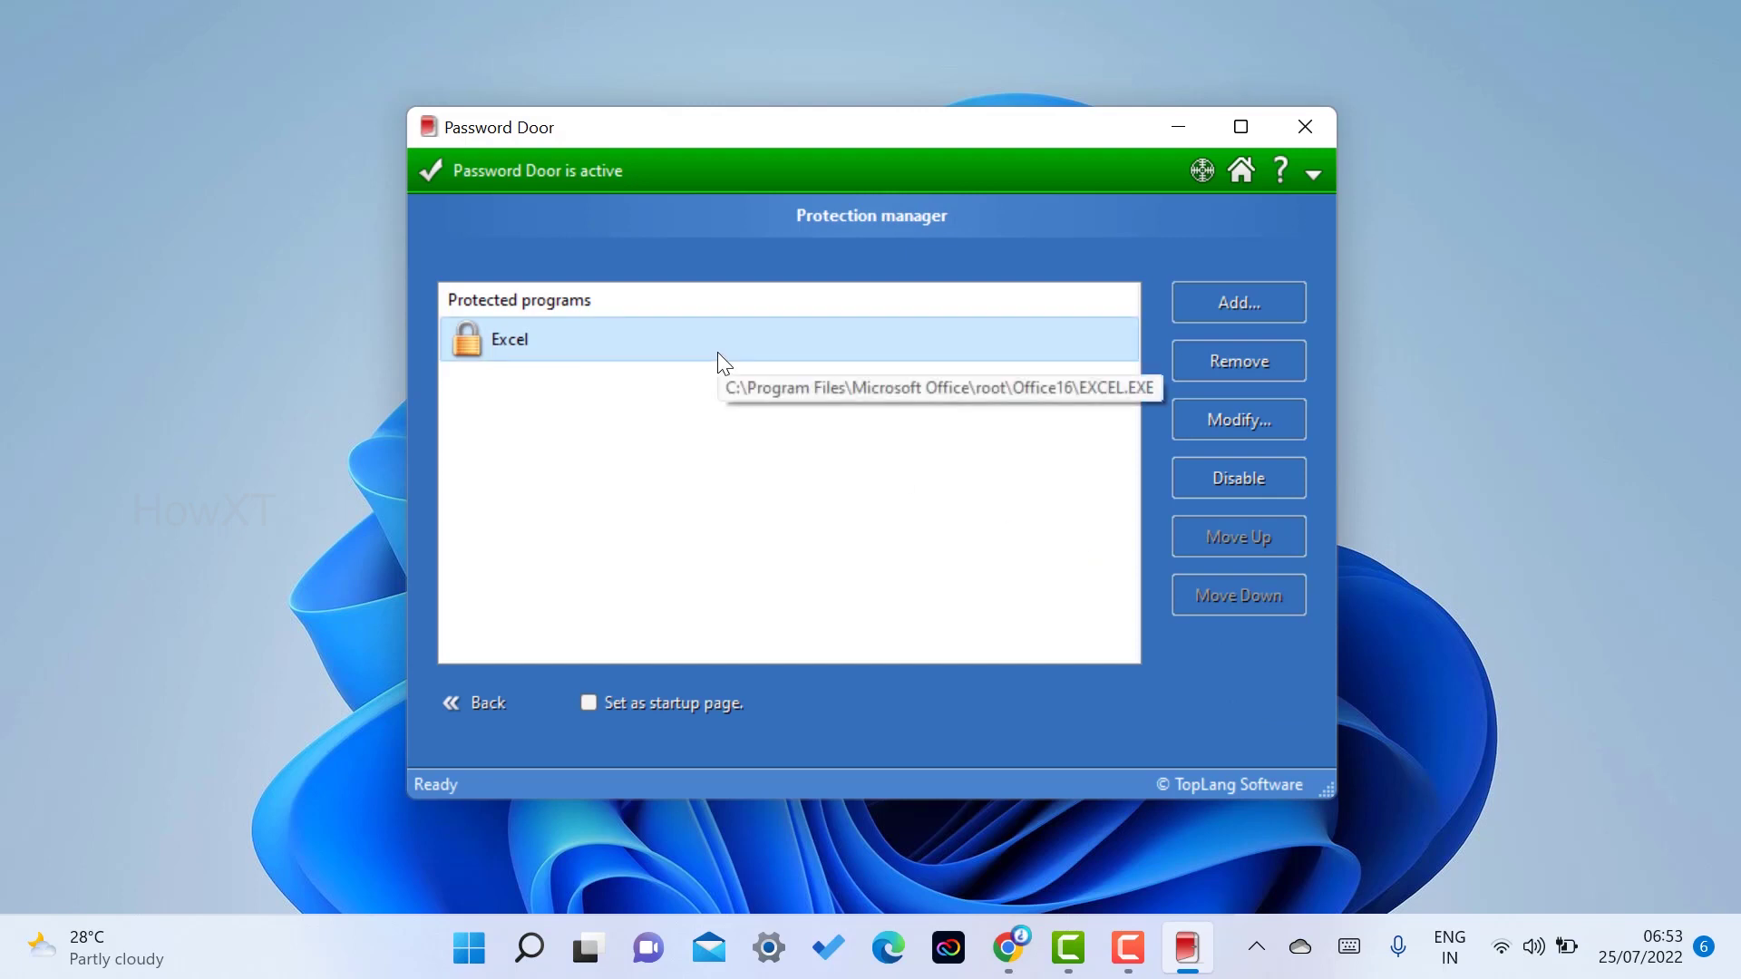
pyautogui.click(718, 348)
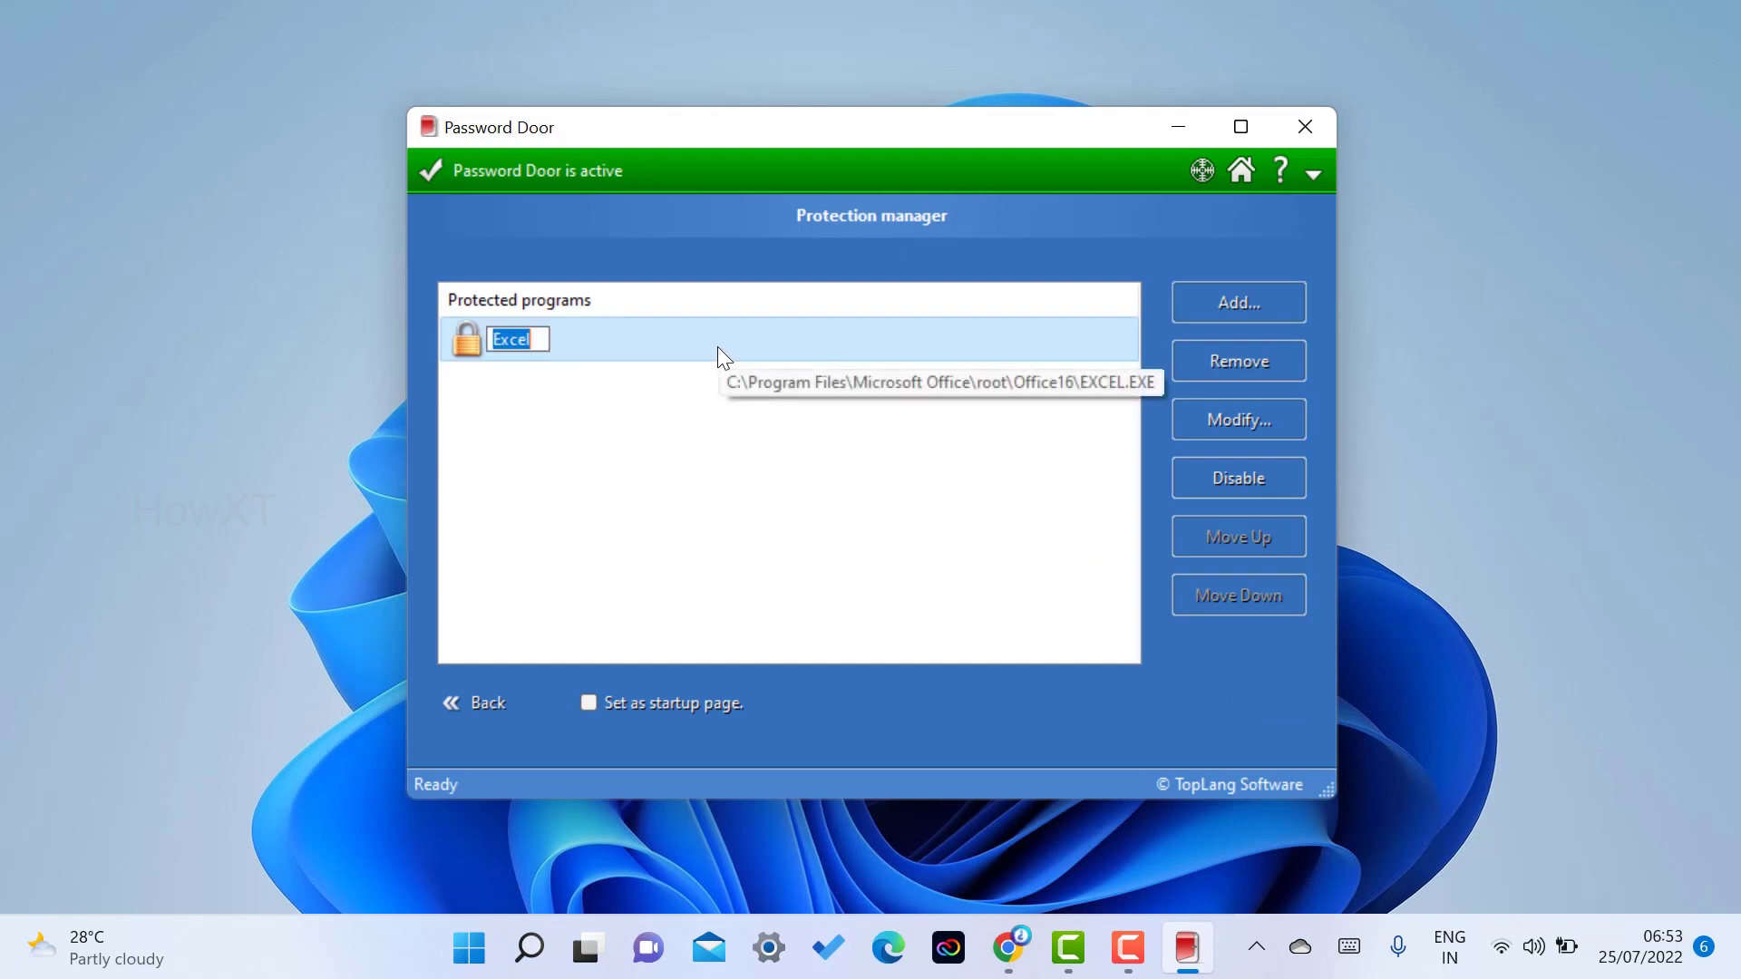
pyautogui.click(525, 521)
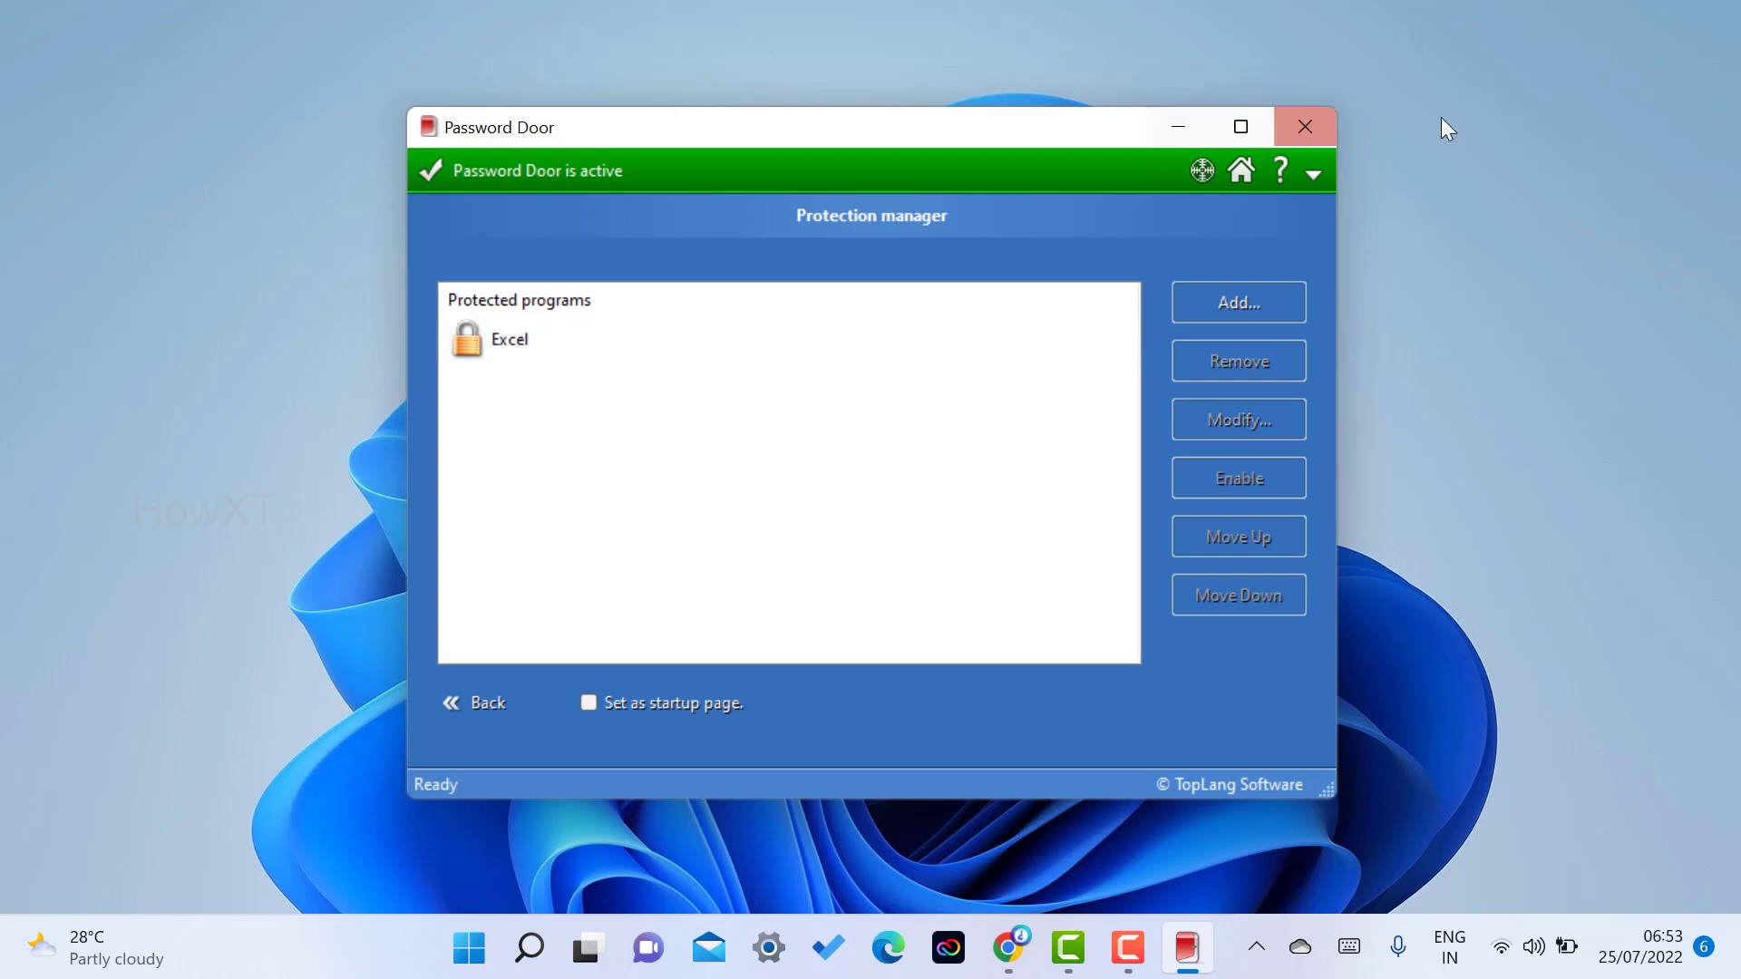
pyautogui.click(1319, 131)
# Launch Excel from Start and unlock it after one rejected password attempt
pyautogui.click(525, 933)
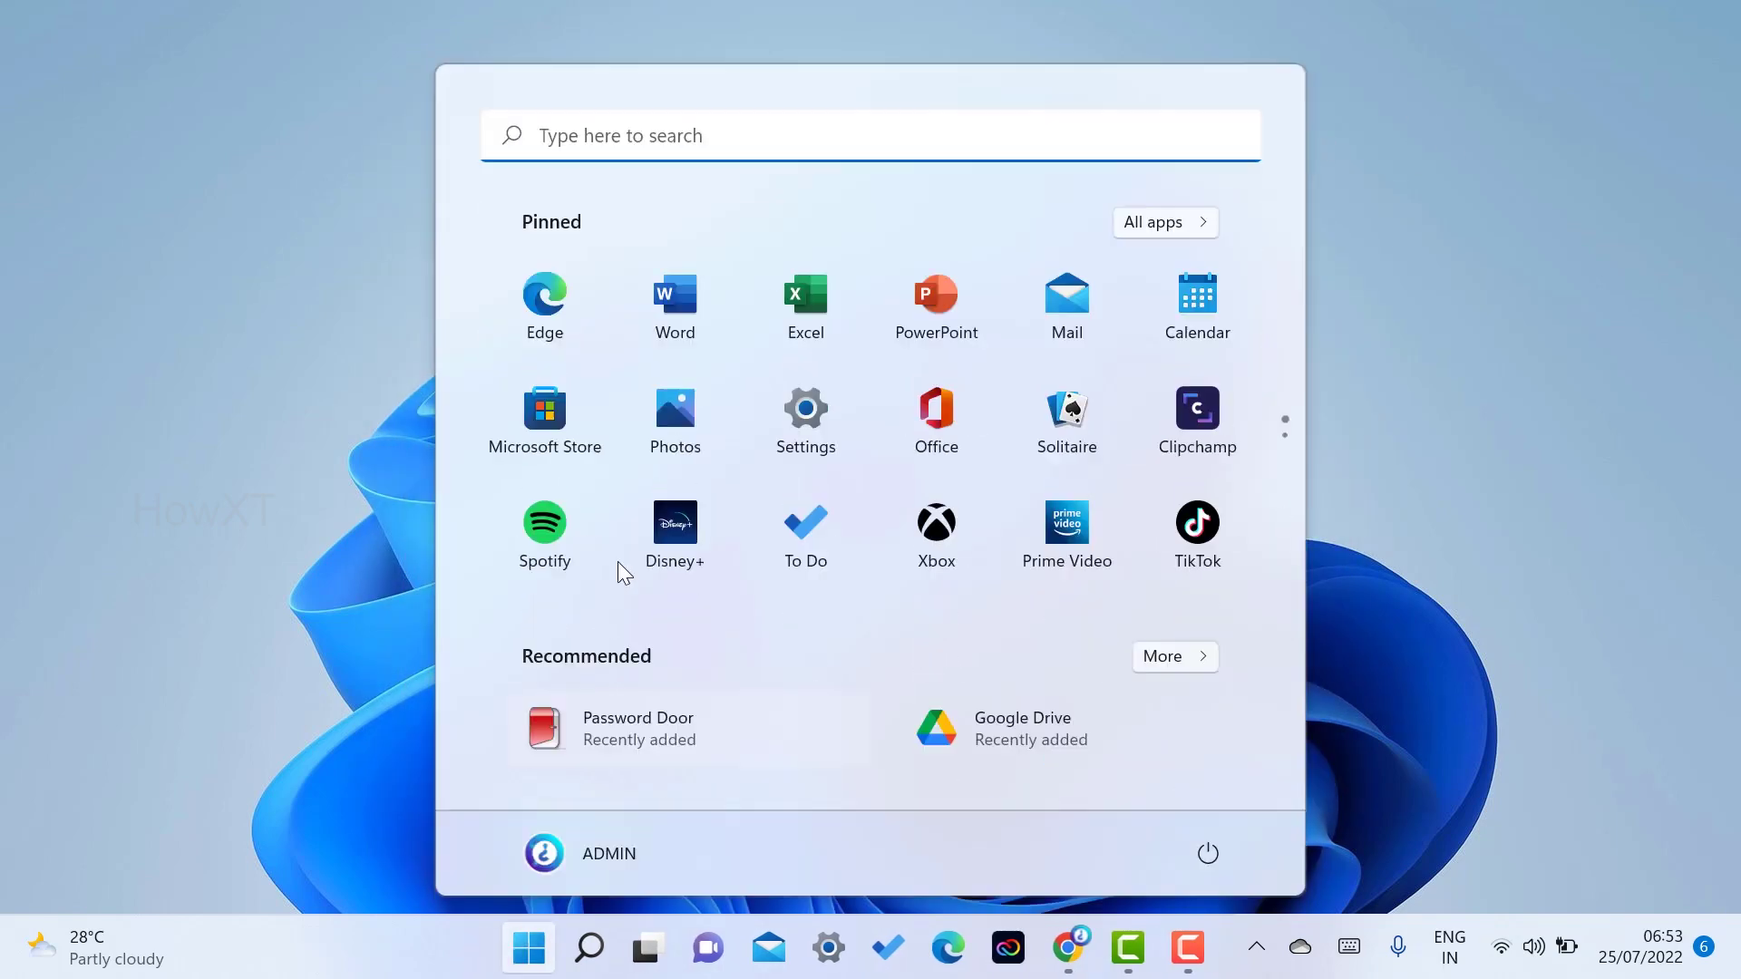
pyautogui.click(802, 310)
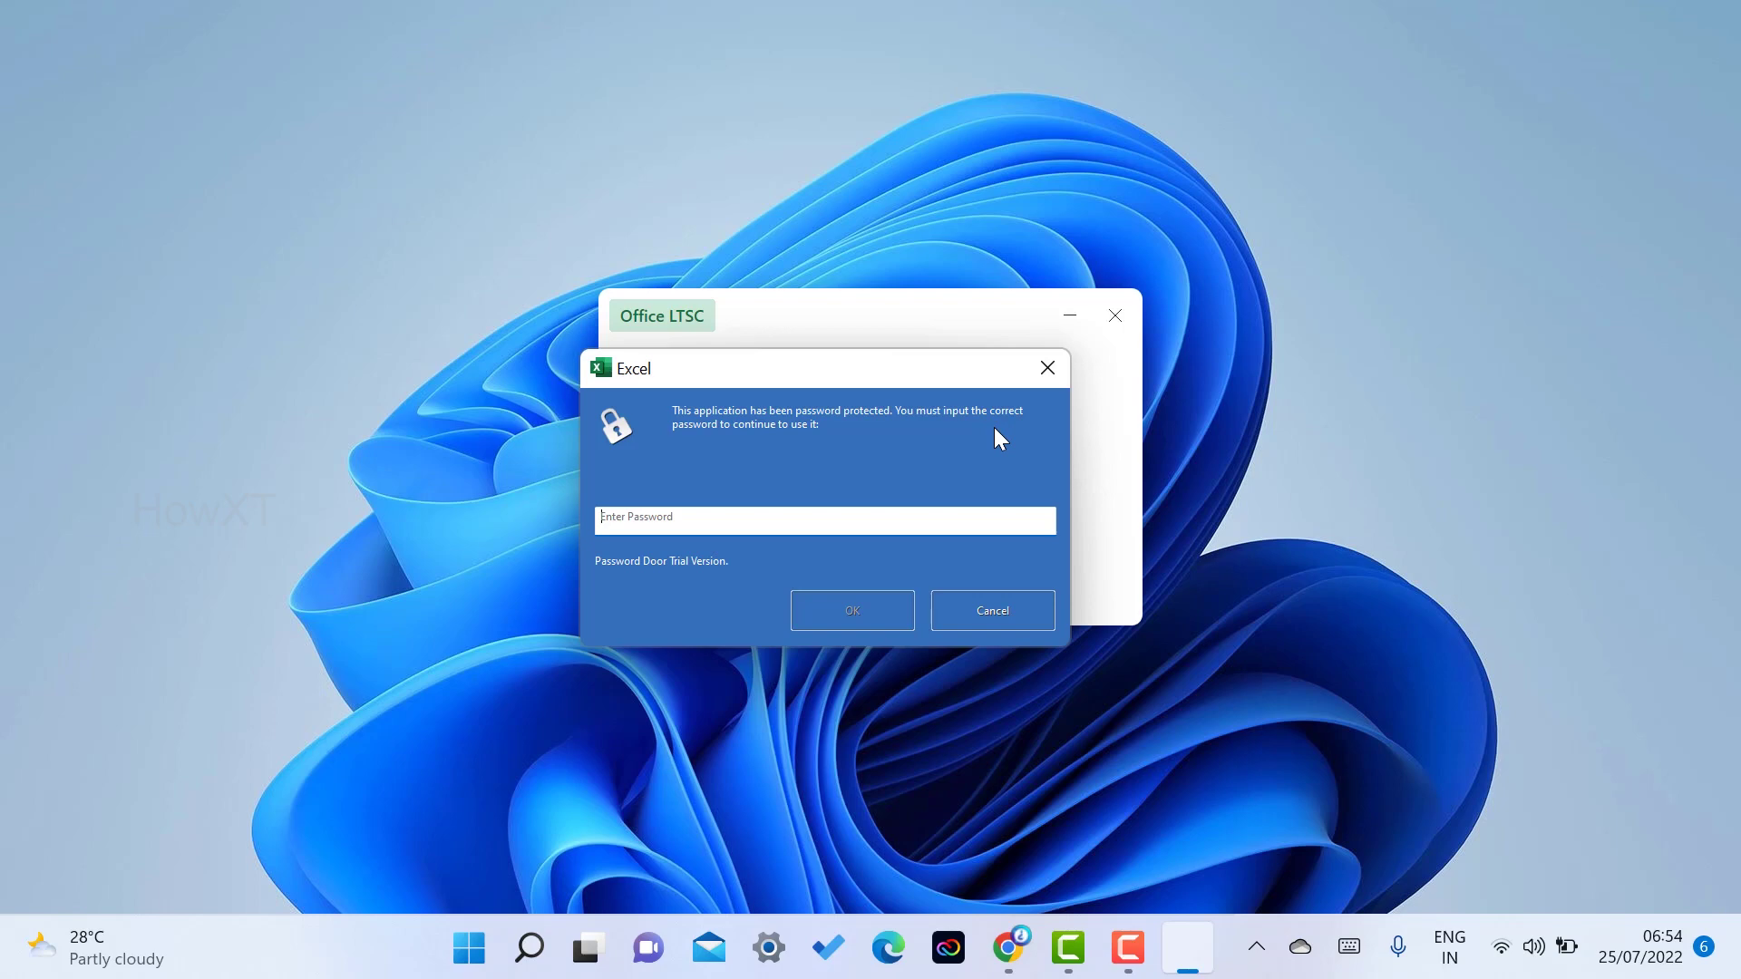
pyautogui.press('Return')
pyautogui.click(720, 517)
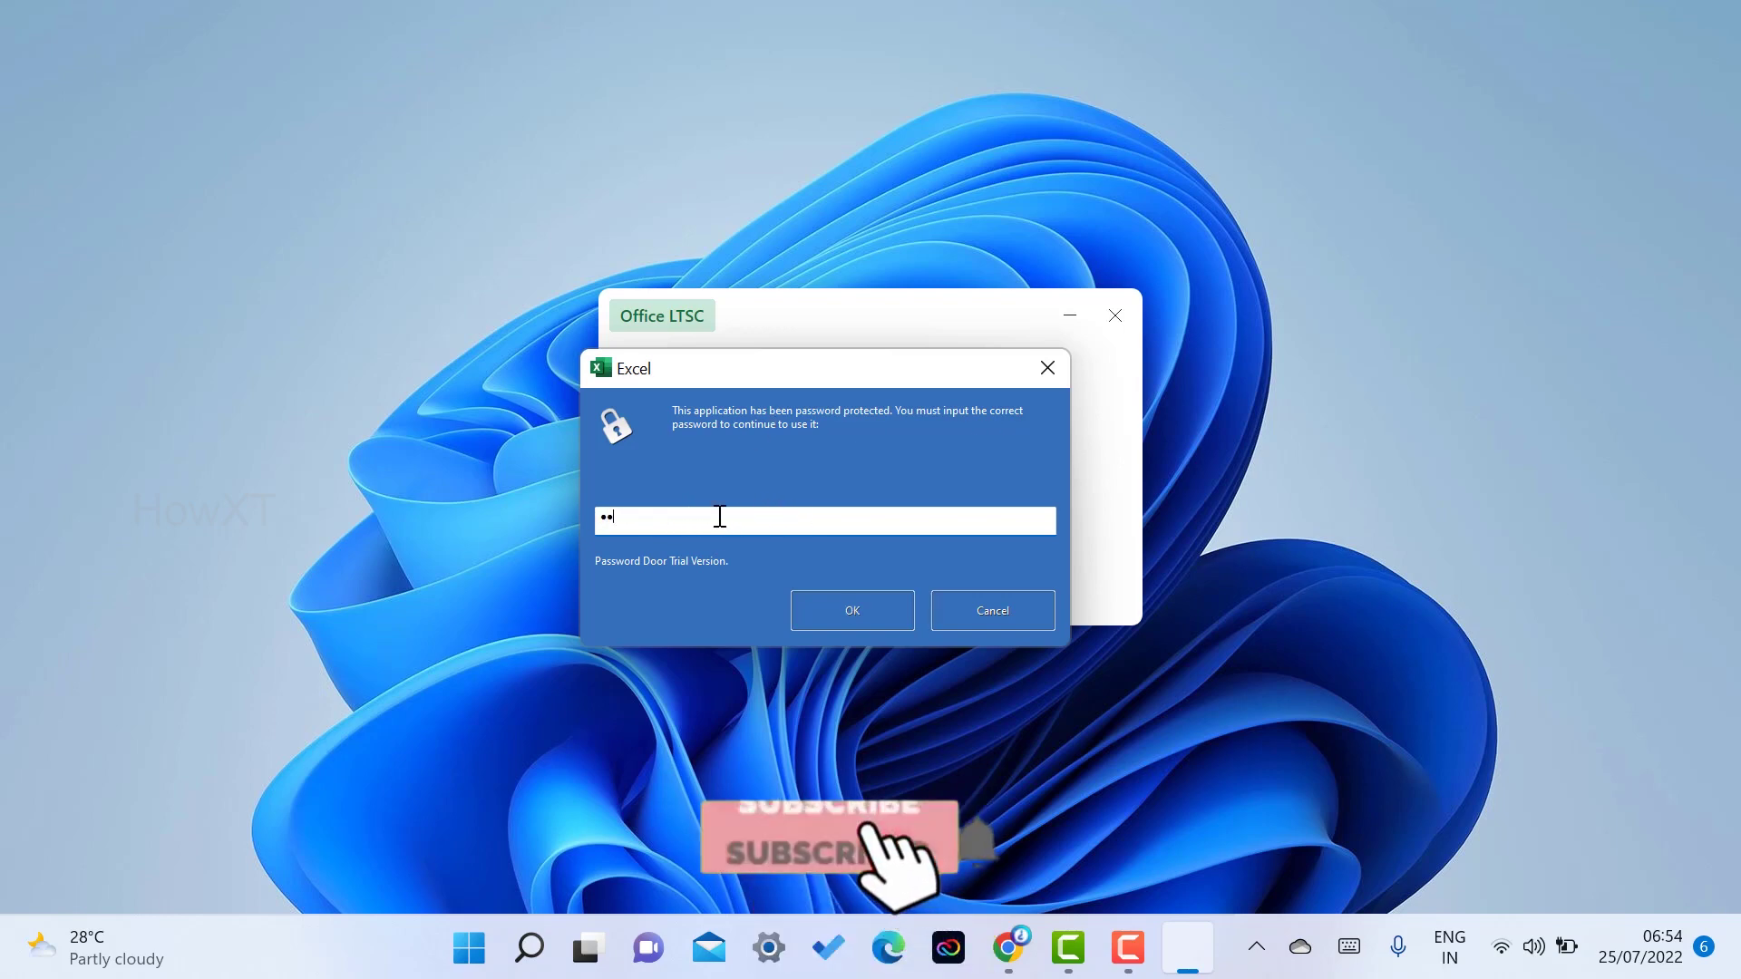
pyautogui.press('Return')
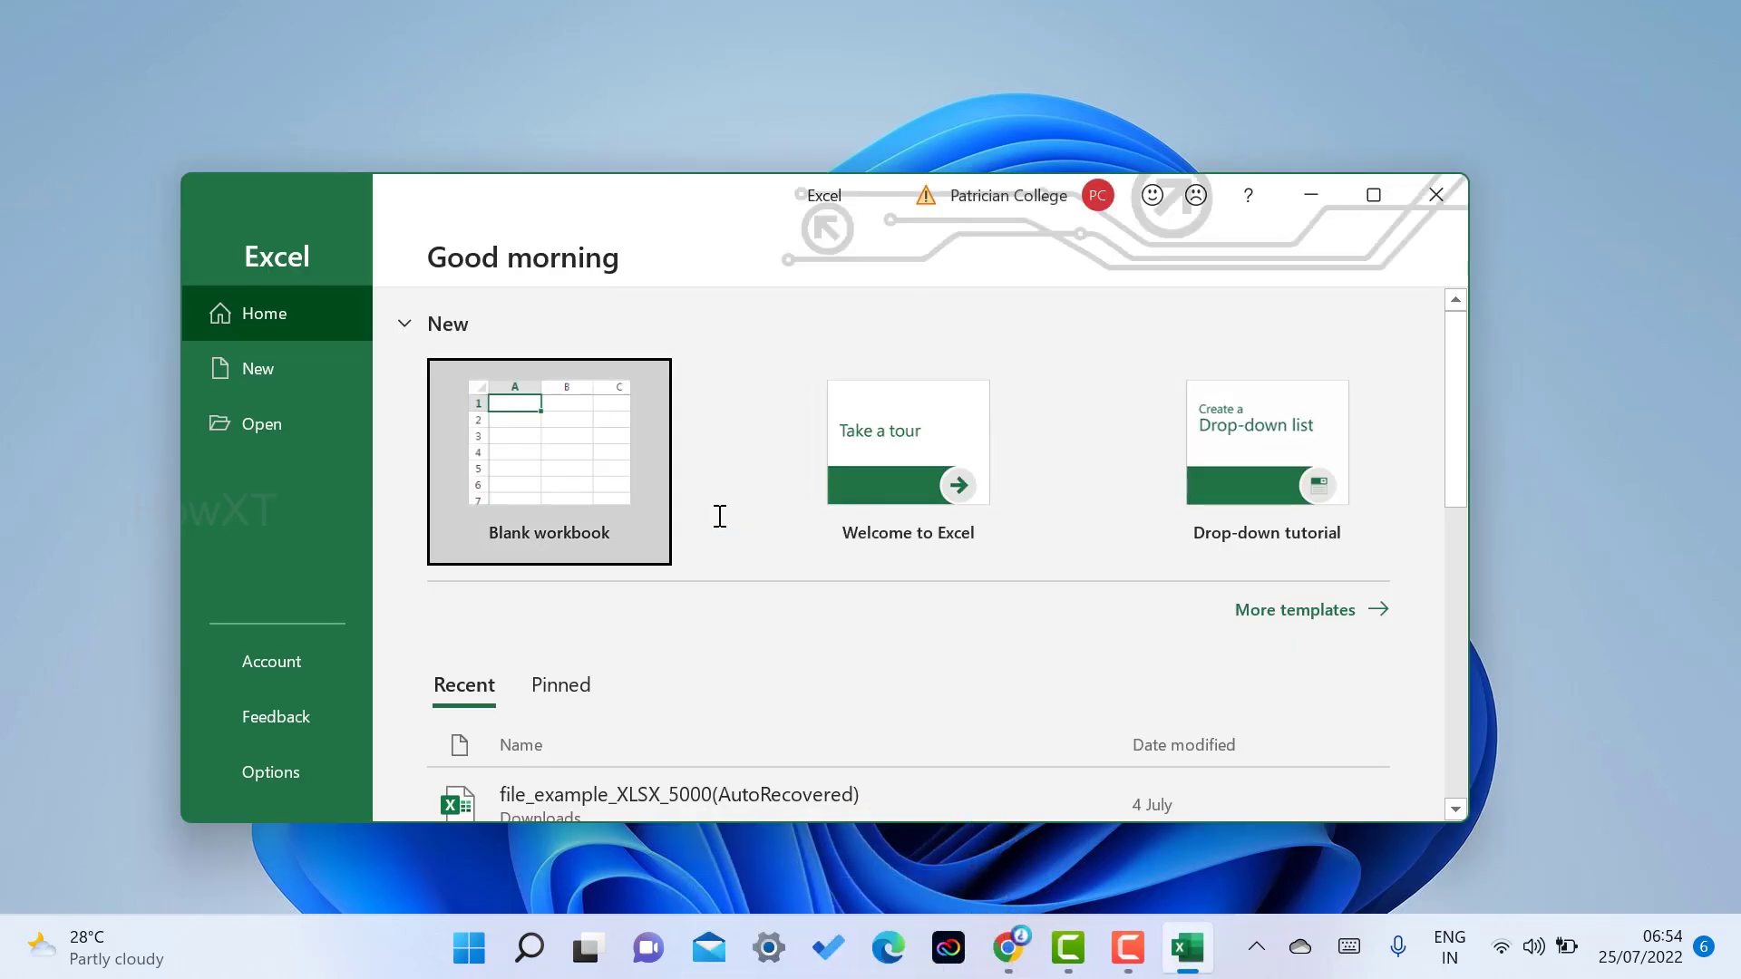
# Reopen Password Door from Start, enter the admin password, and dismiss the trial notice
pyautogui.click(469, 948)
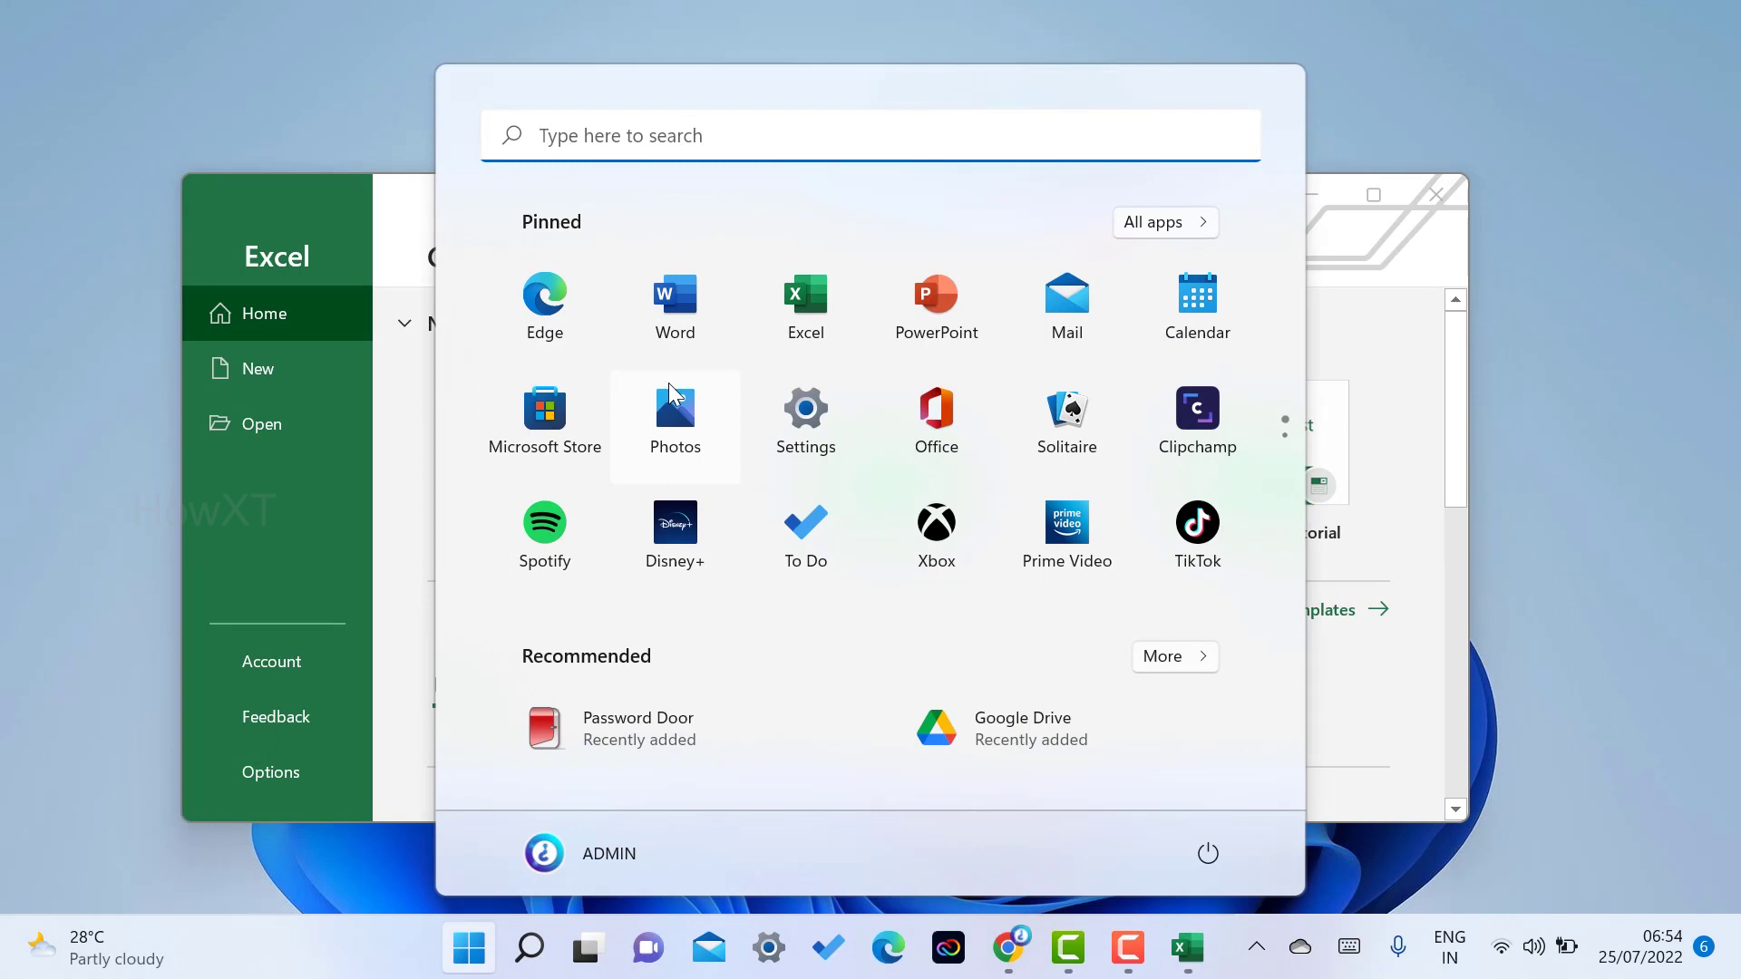
pyautogui.click(600, 730)
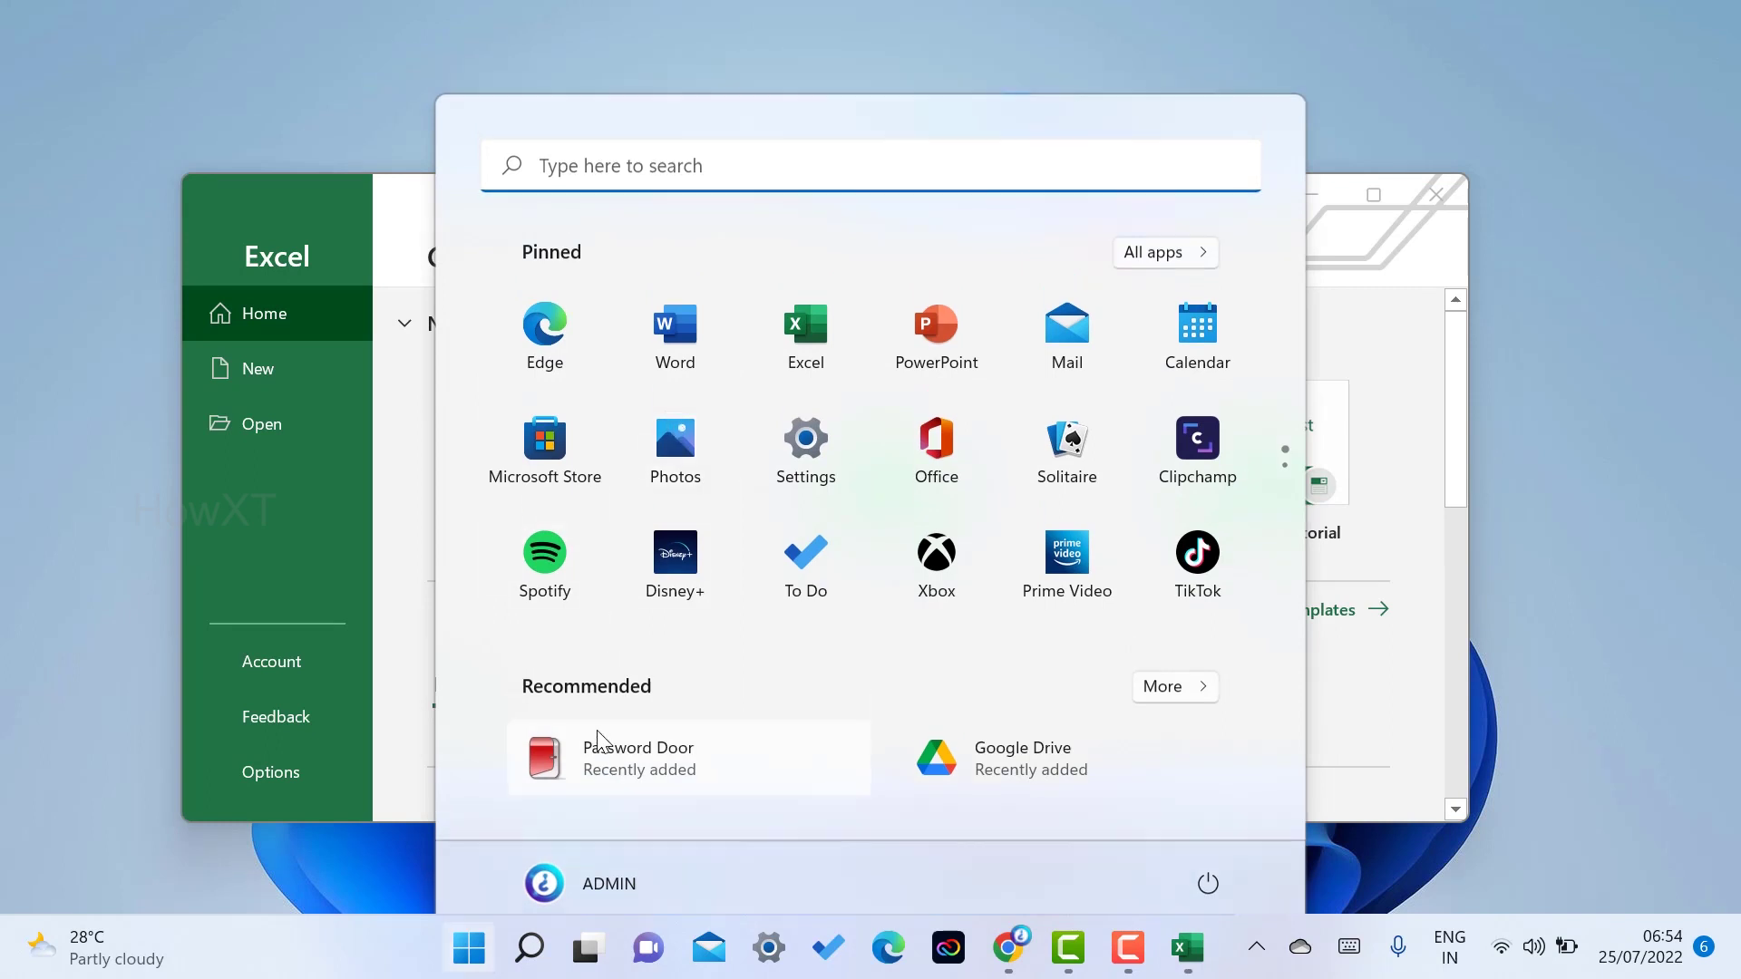
pyautogui.click(653, 475)
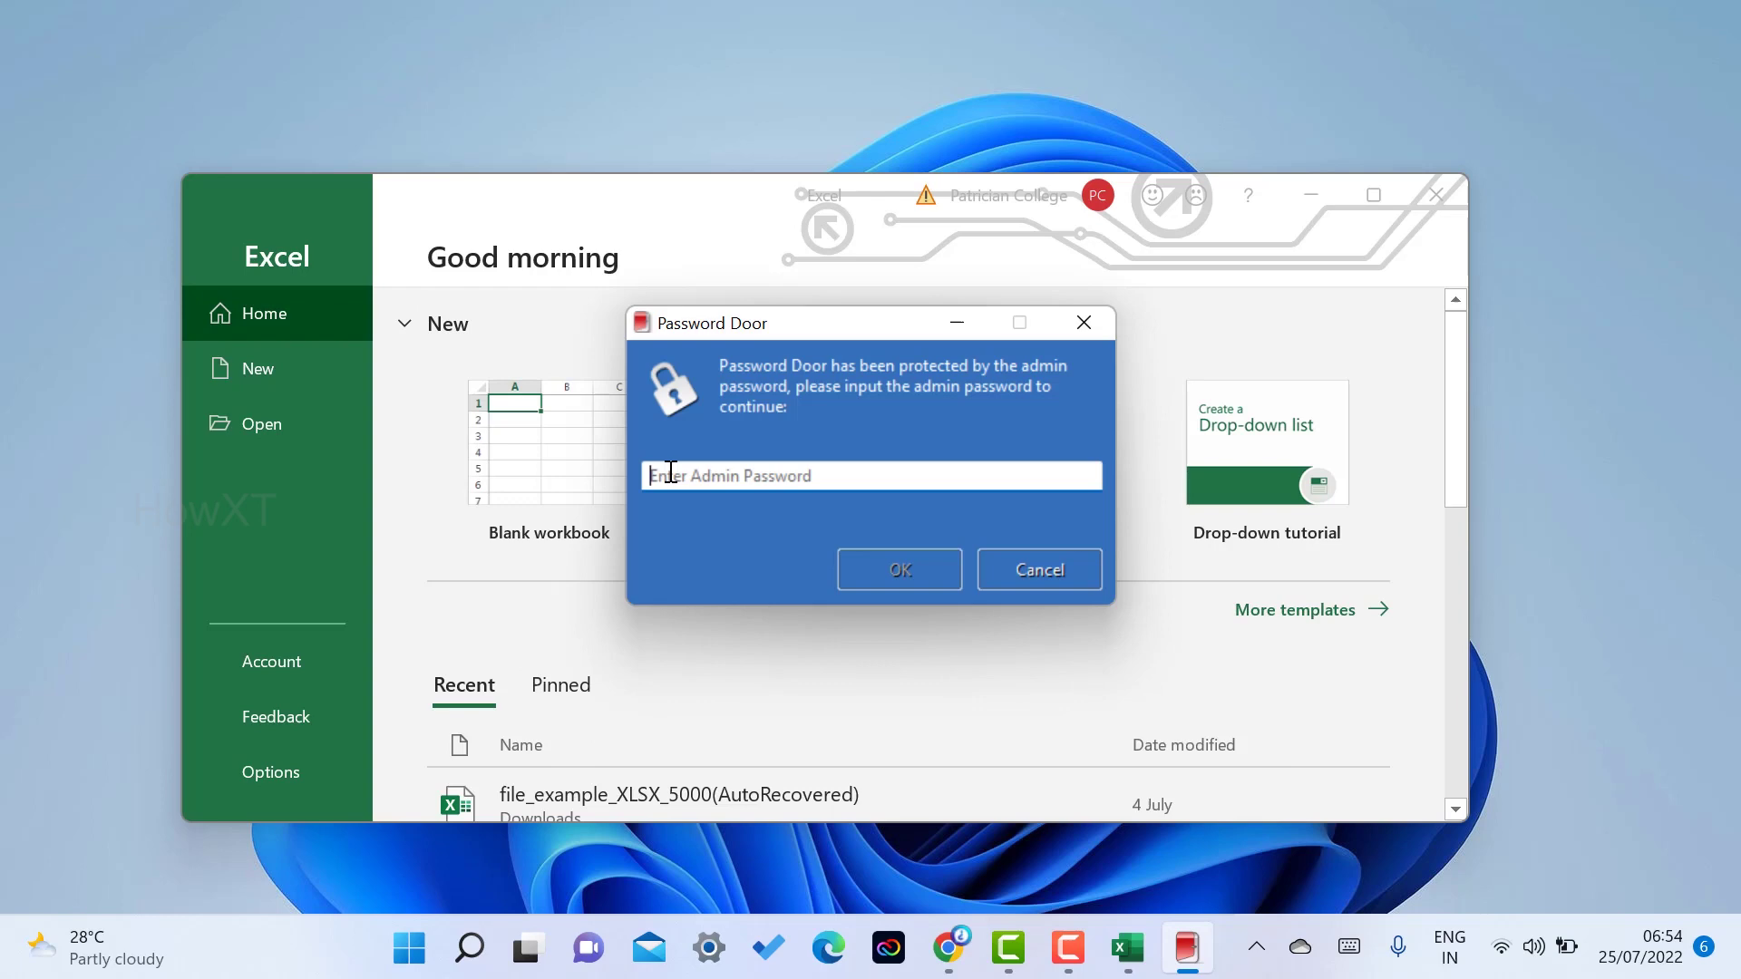
pyautogui.press('Return')
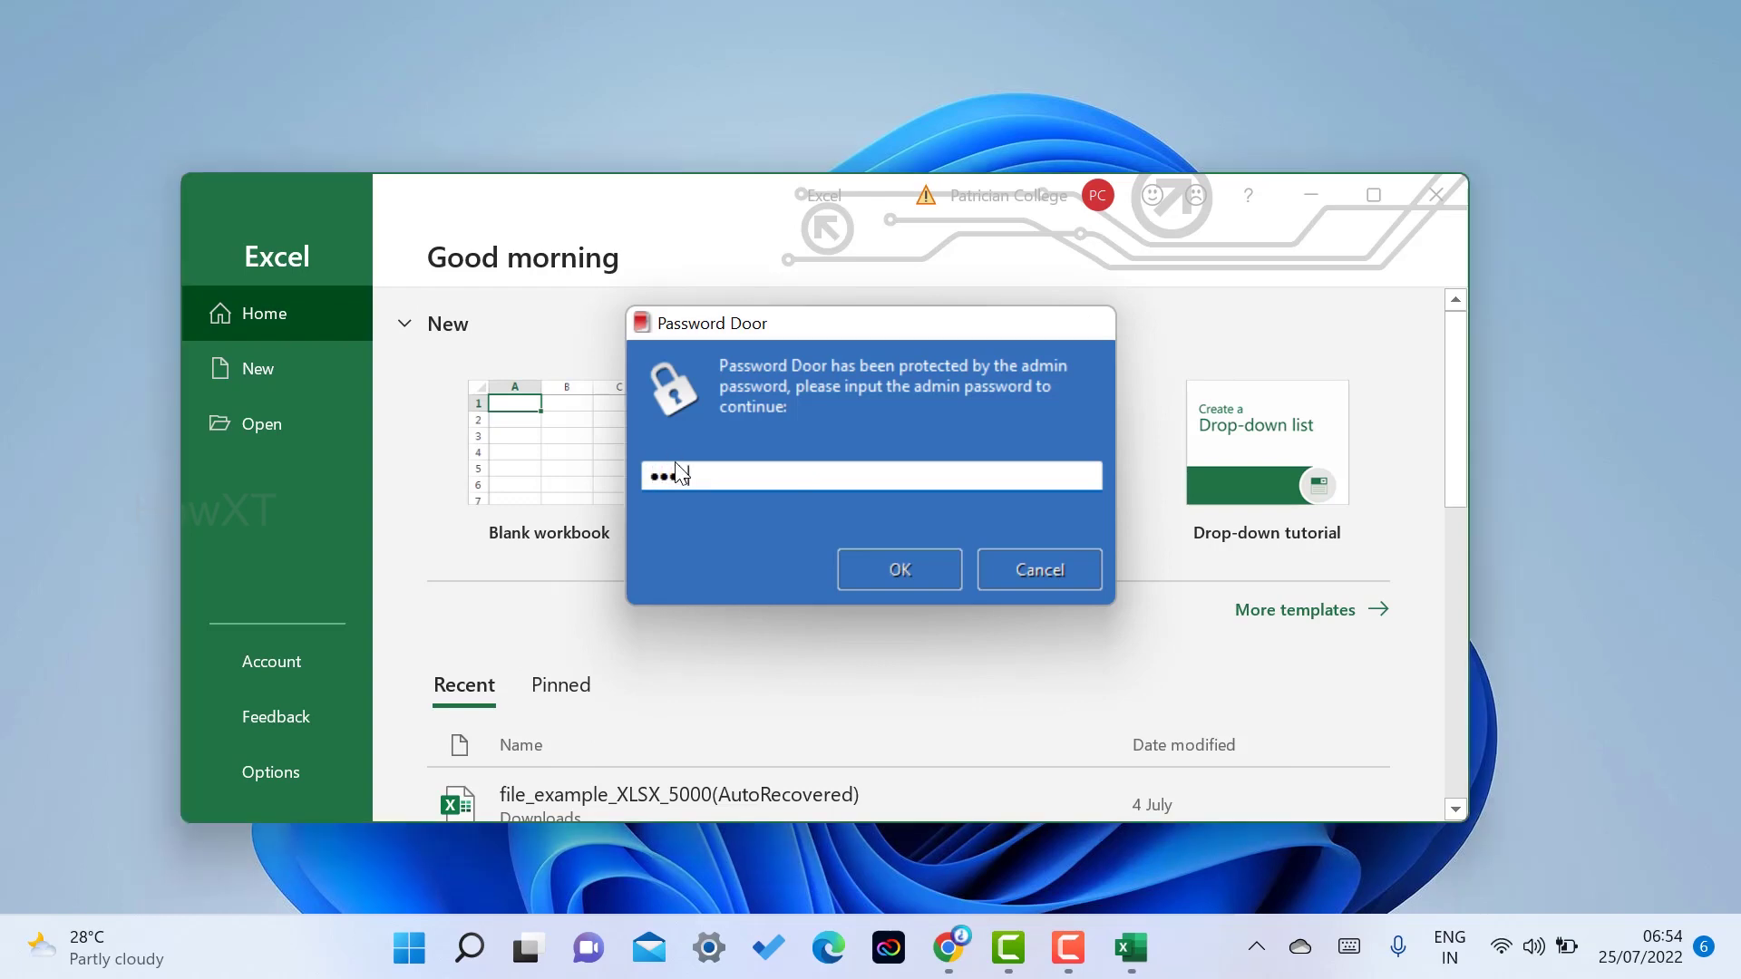
pyautogui.click(1133, 288)
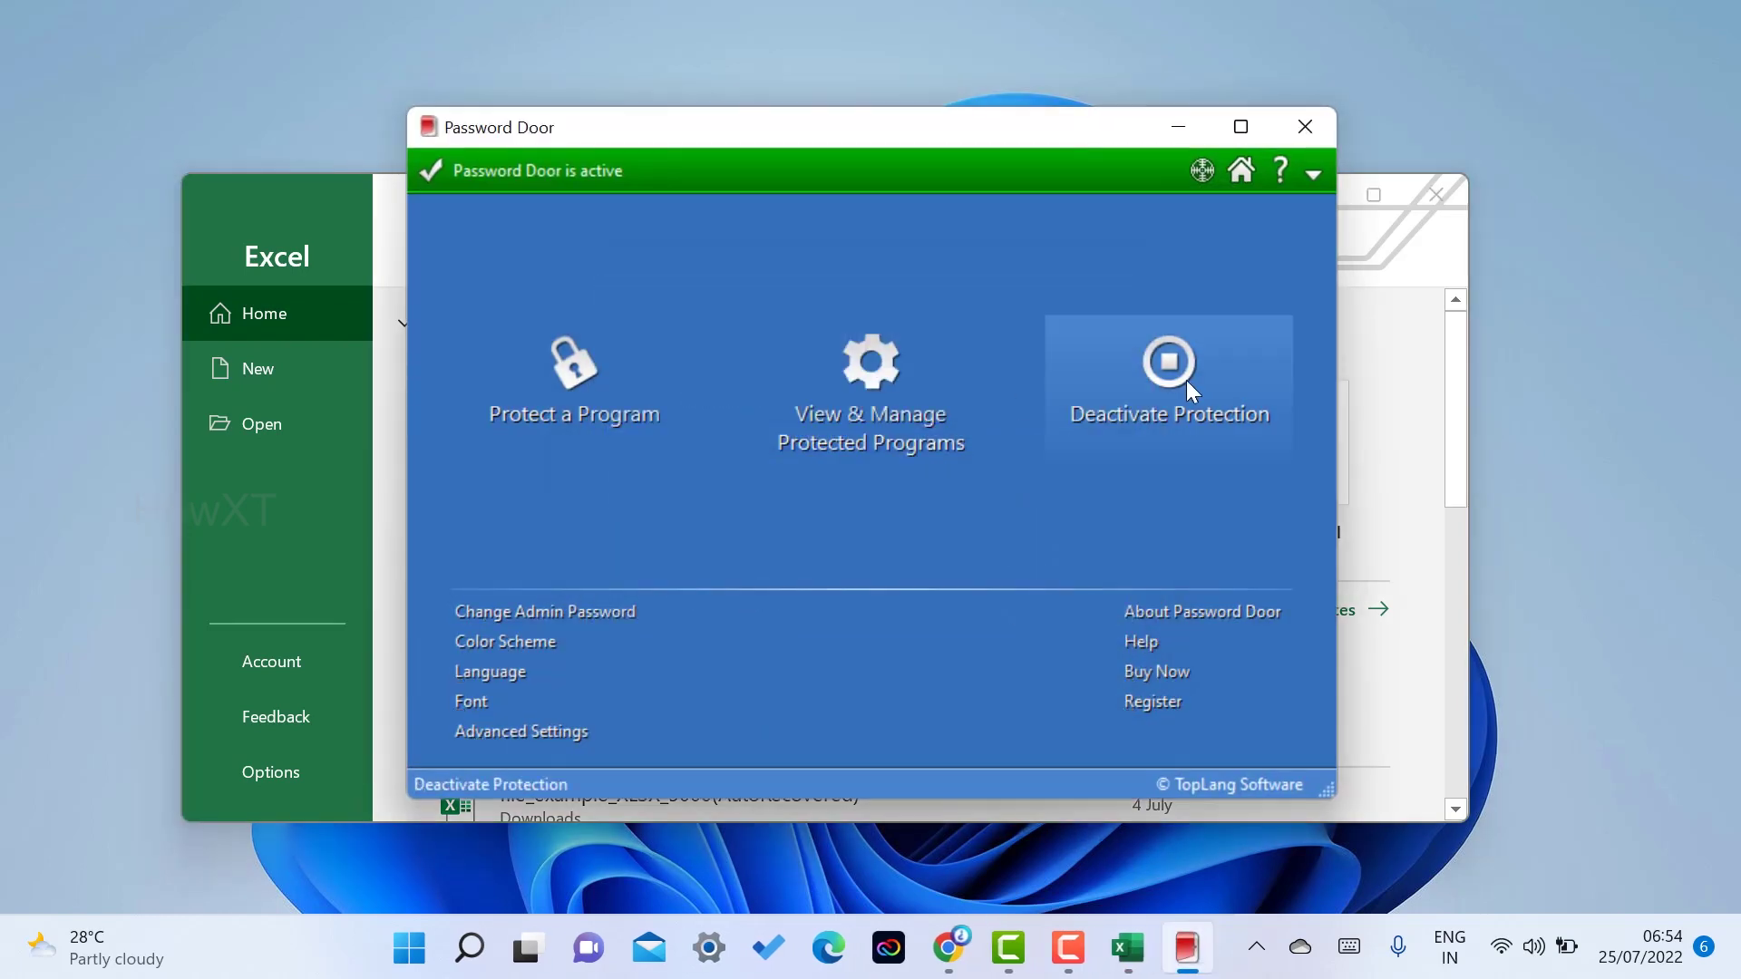
# Deactivate then reactivate protection, cancel Excel's protection settings, and close Password Door
pyautogui.click(1174, 378)
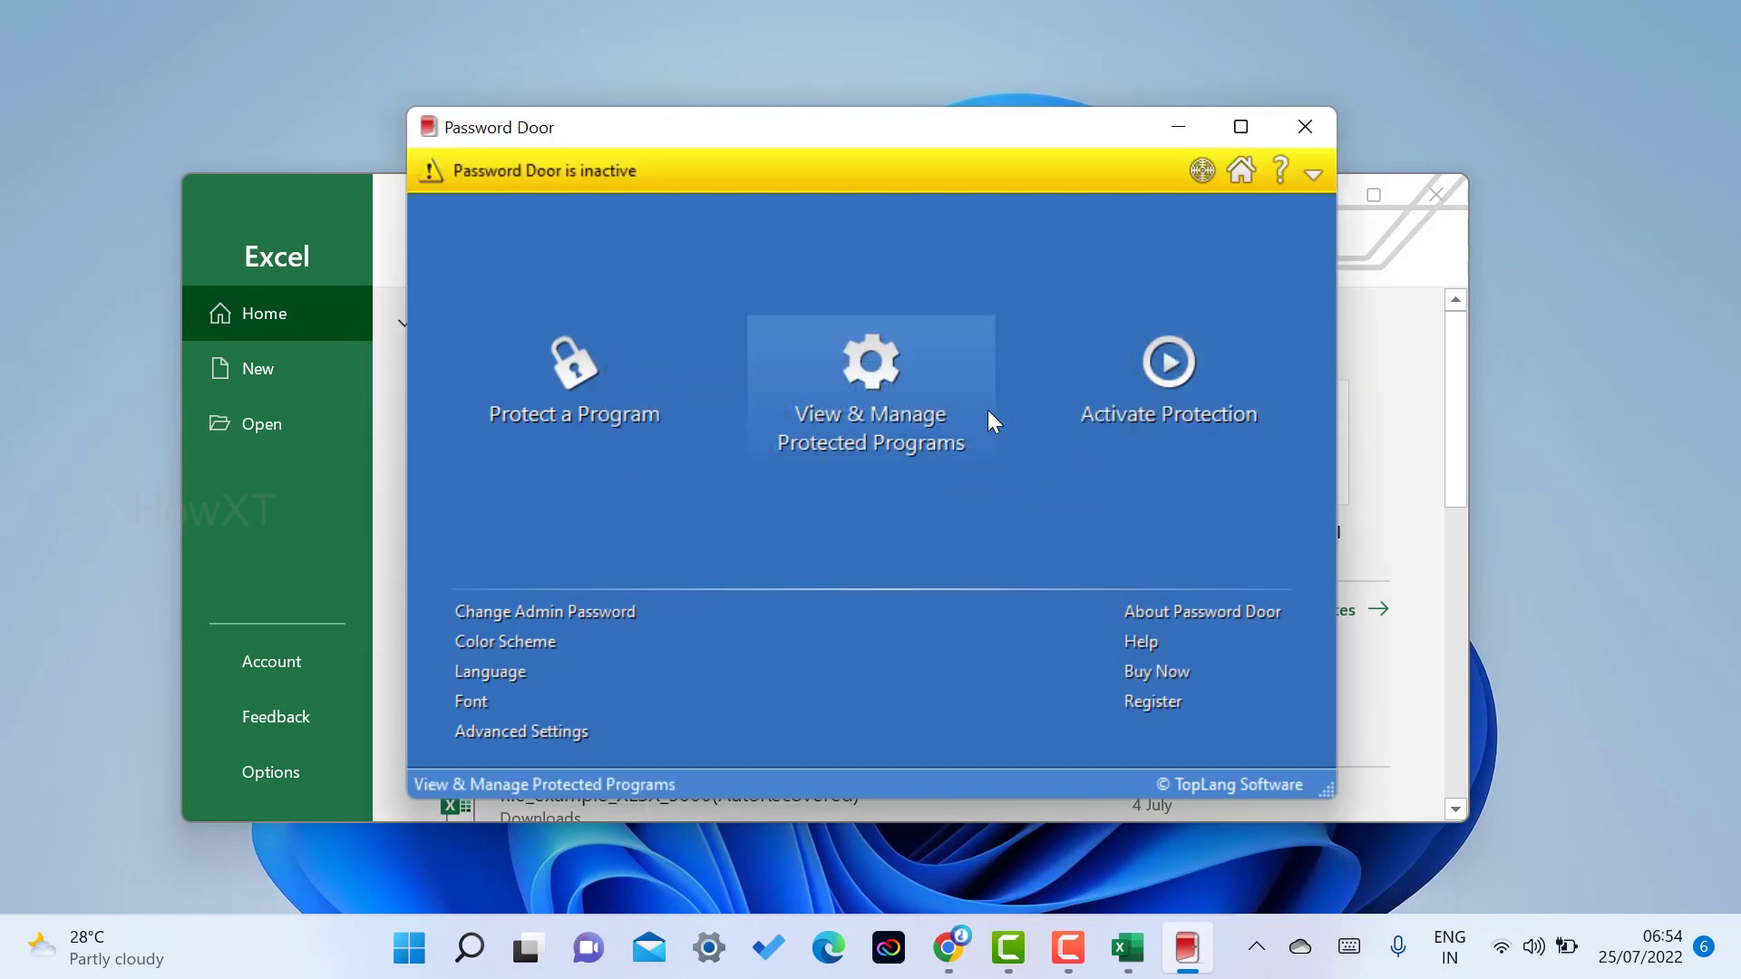
pyautogui.click(1151, 367)
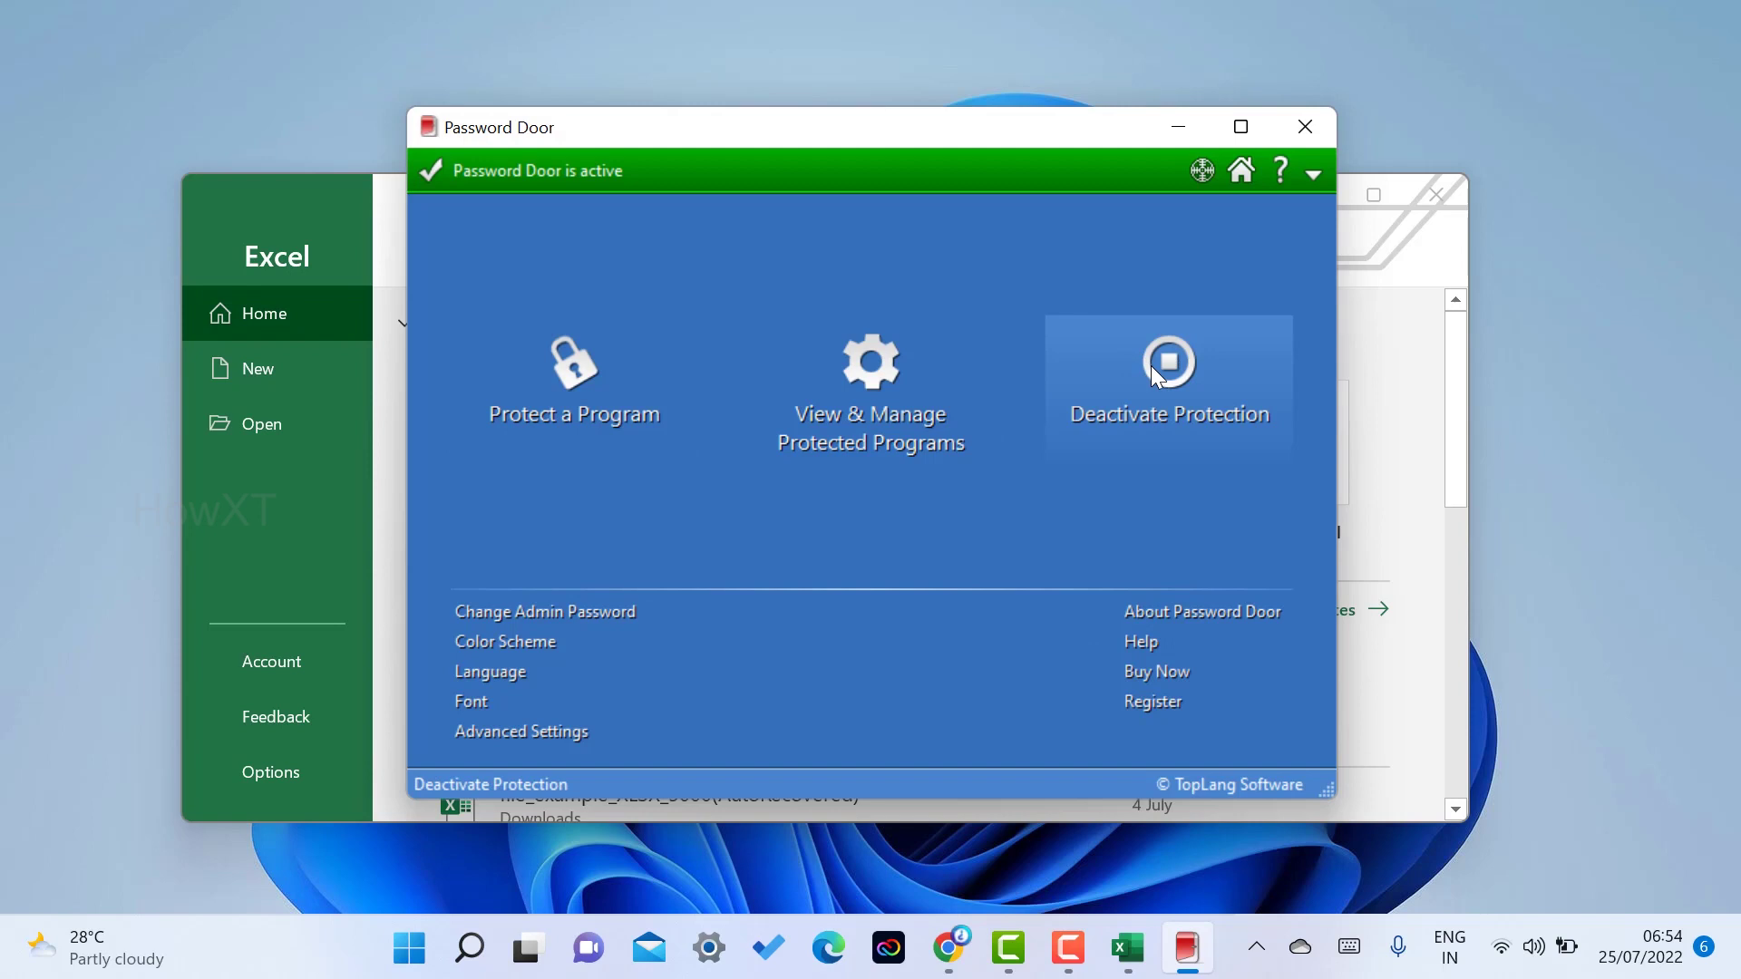
pyautogui.click(565, 358)
pyautogui.scroll(-3, 609, 451)
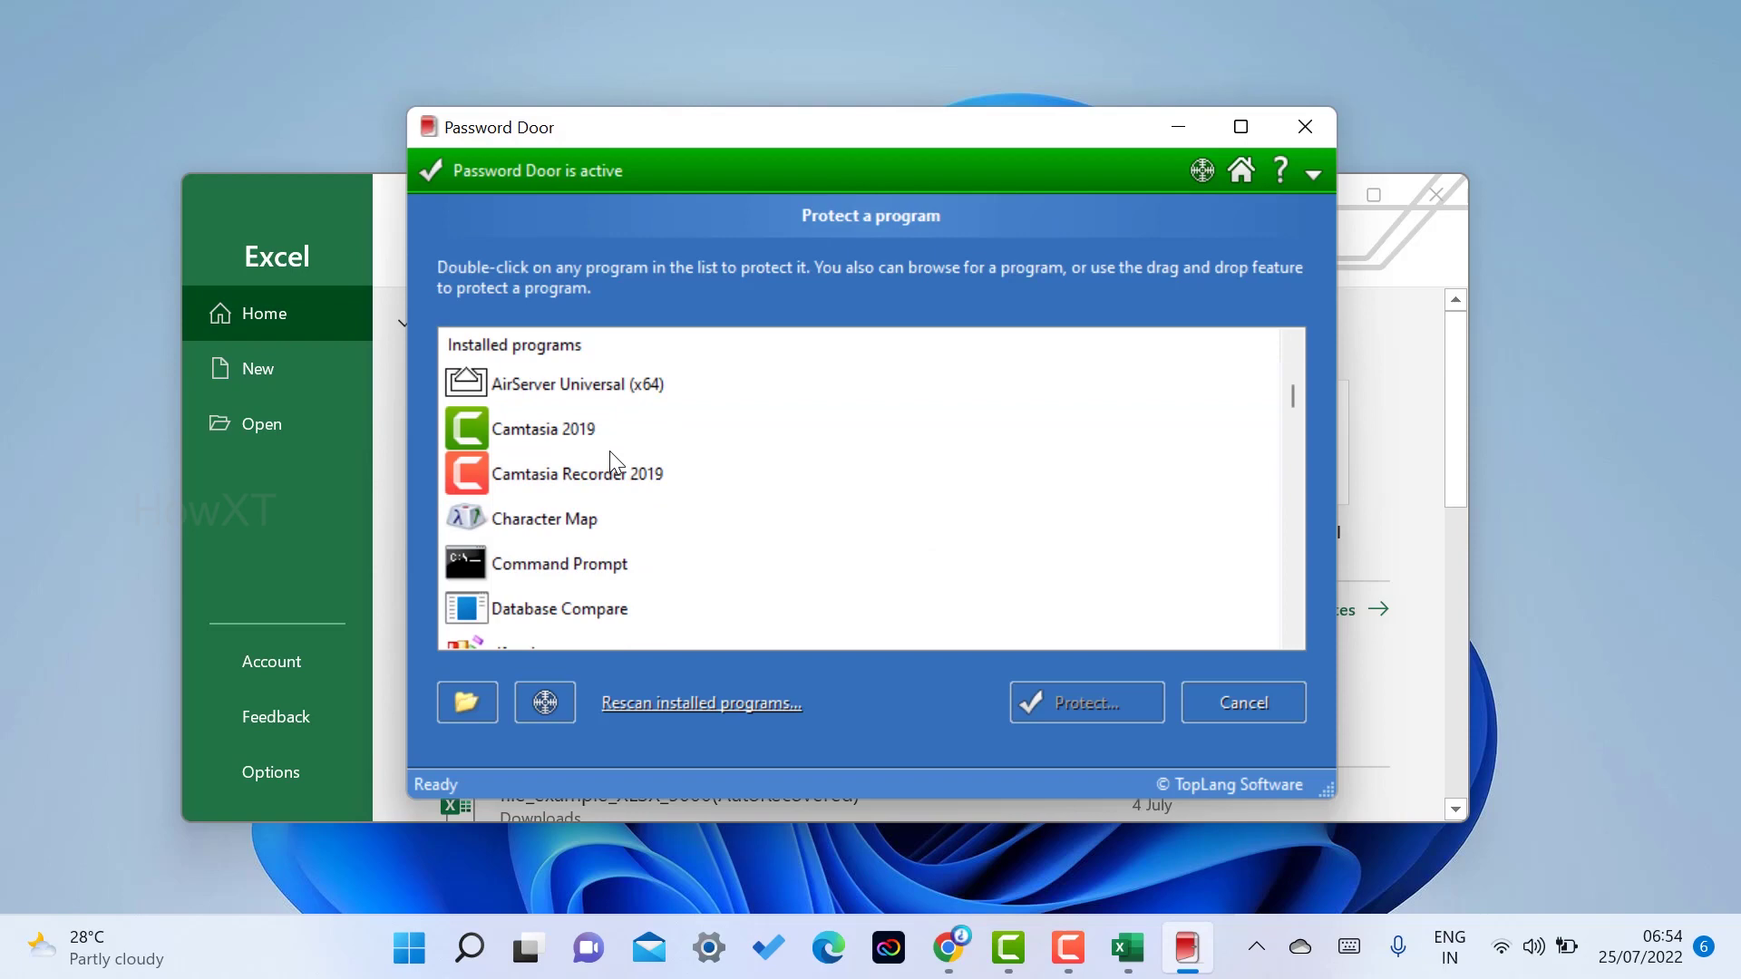
pyautogui.scroll(-2, 610, 456)
pyautogui.click(538, 438)
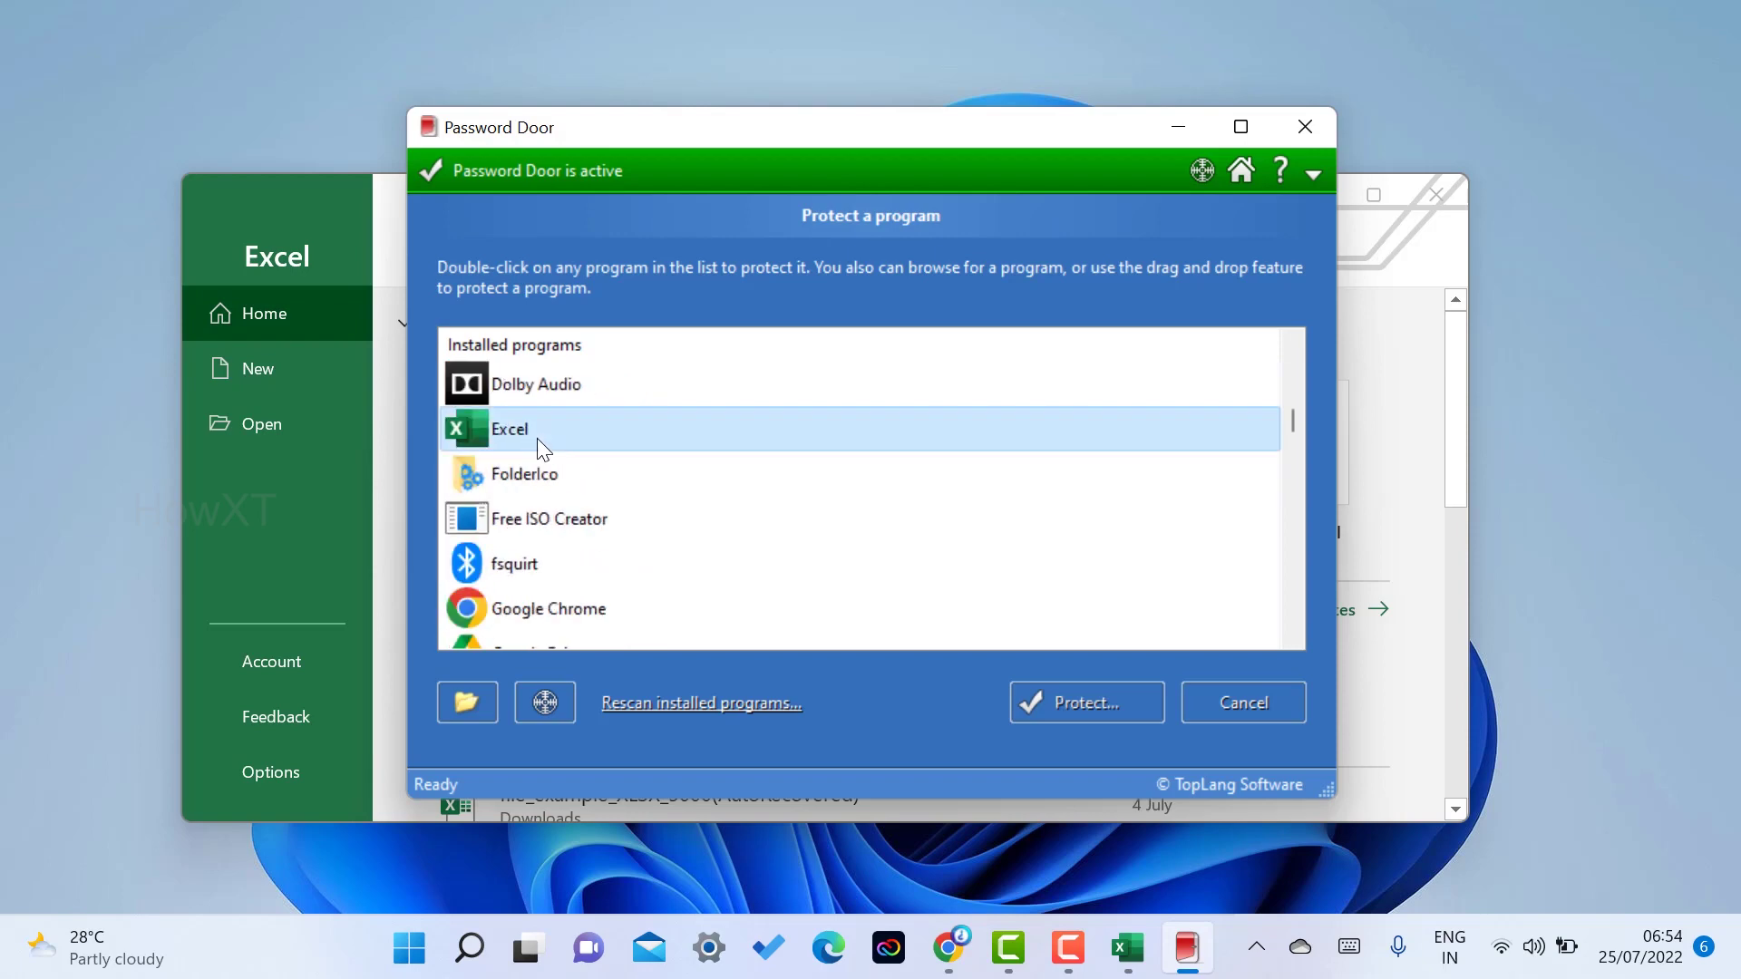
pyautogui.click(1109, 699)
pyautogui.click(1292, 707)
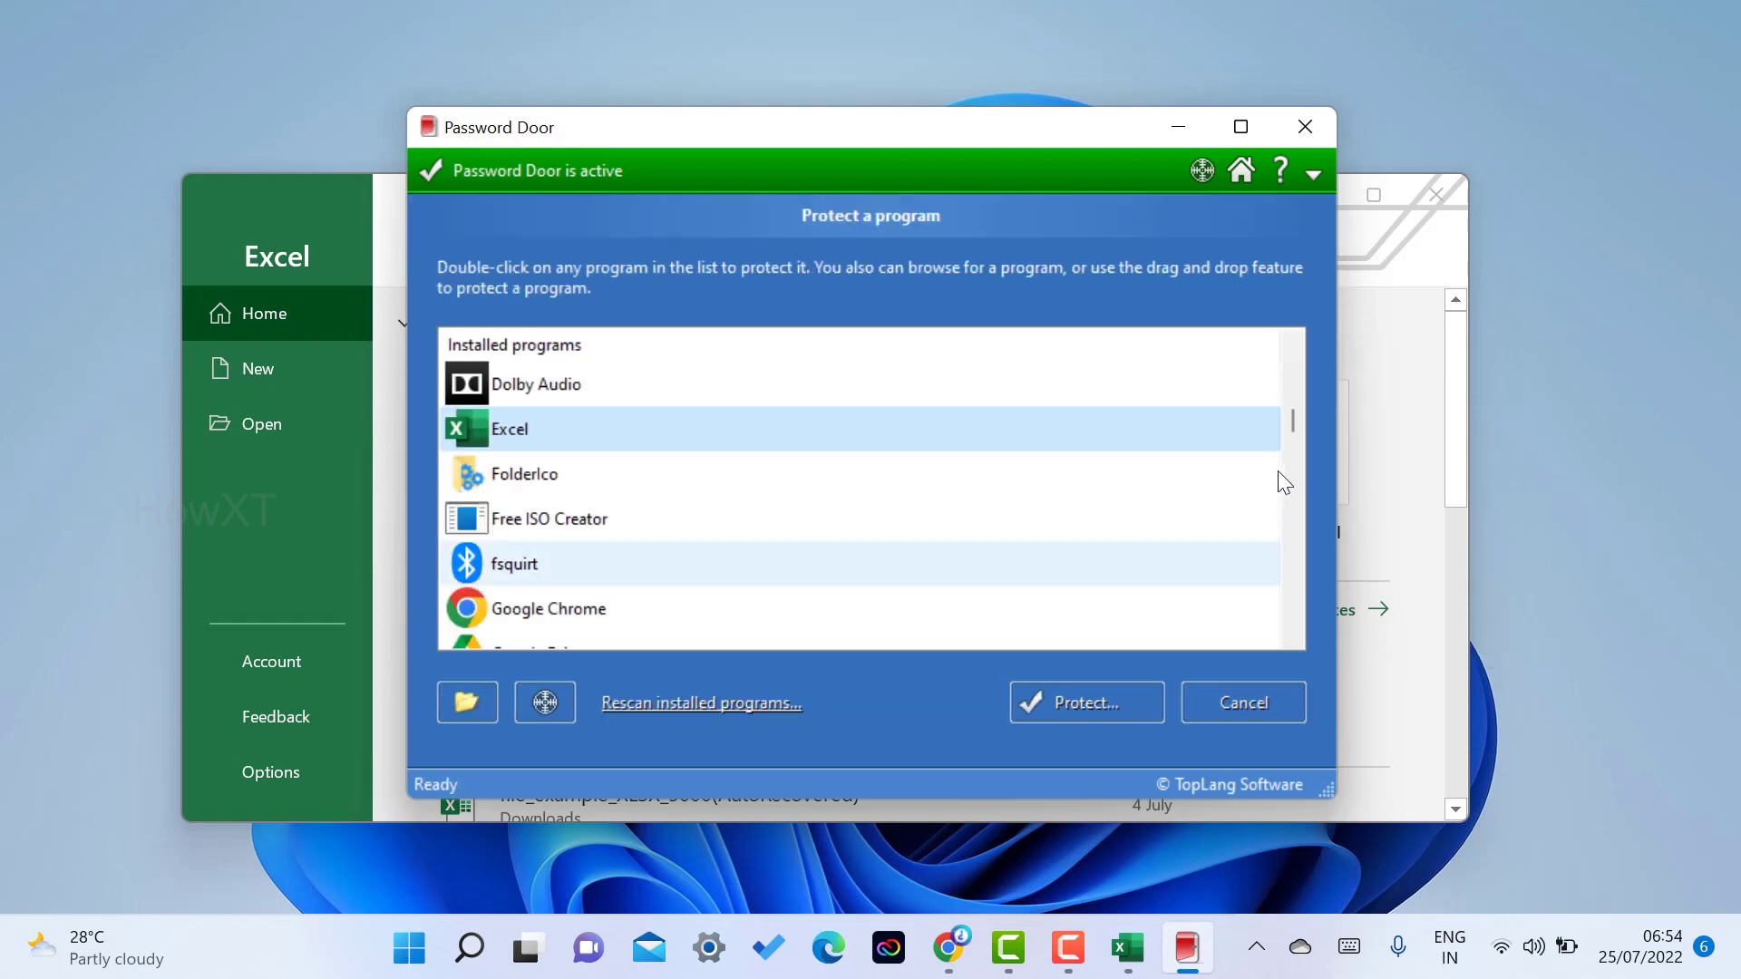
pyautogui.click(1305, 127)
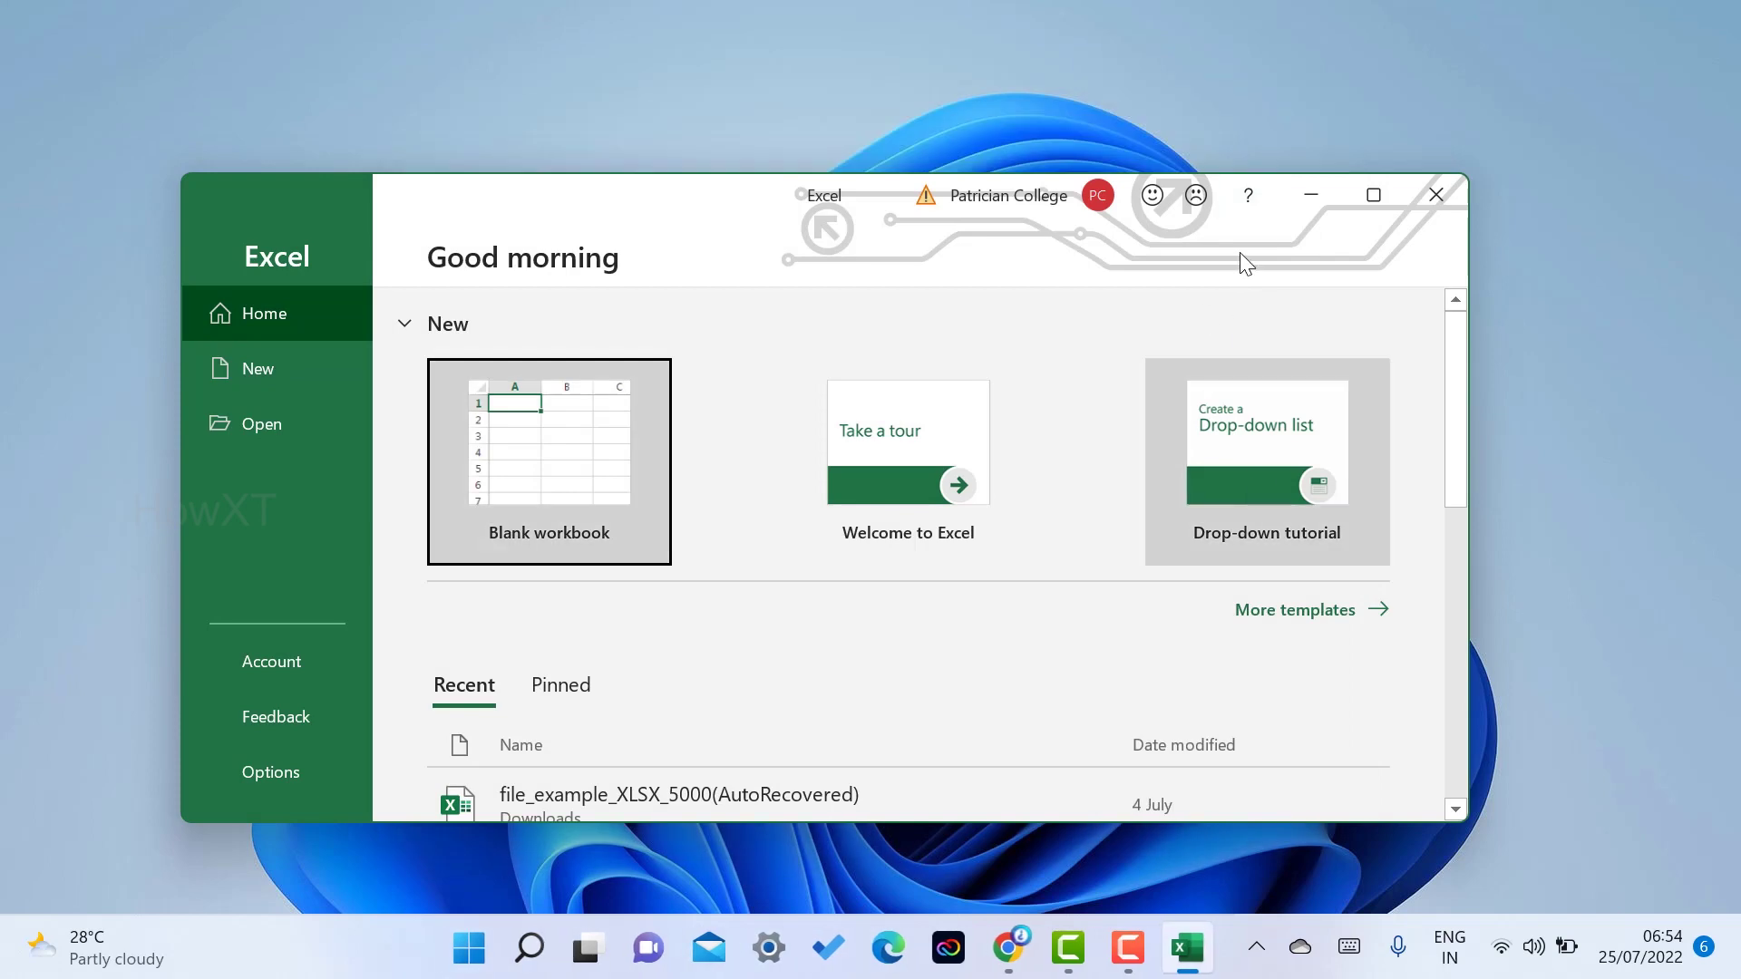
pyautogui.click(1434, 195)
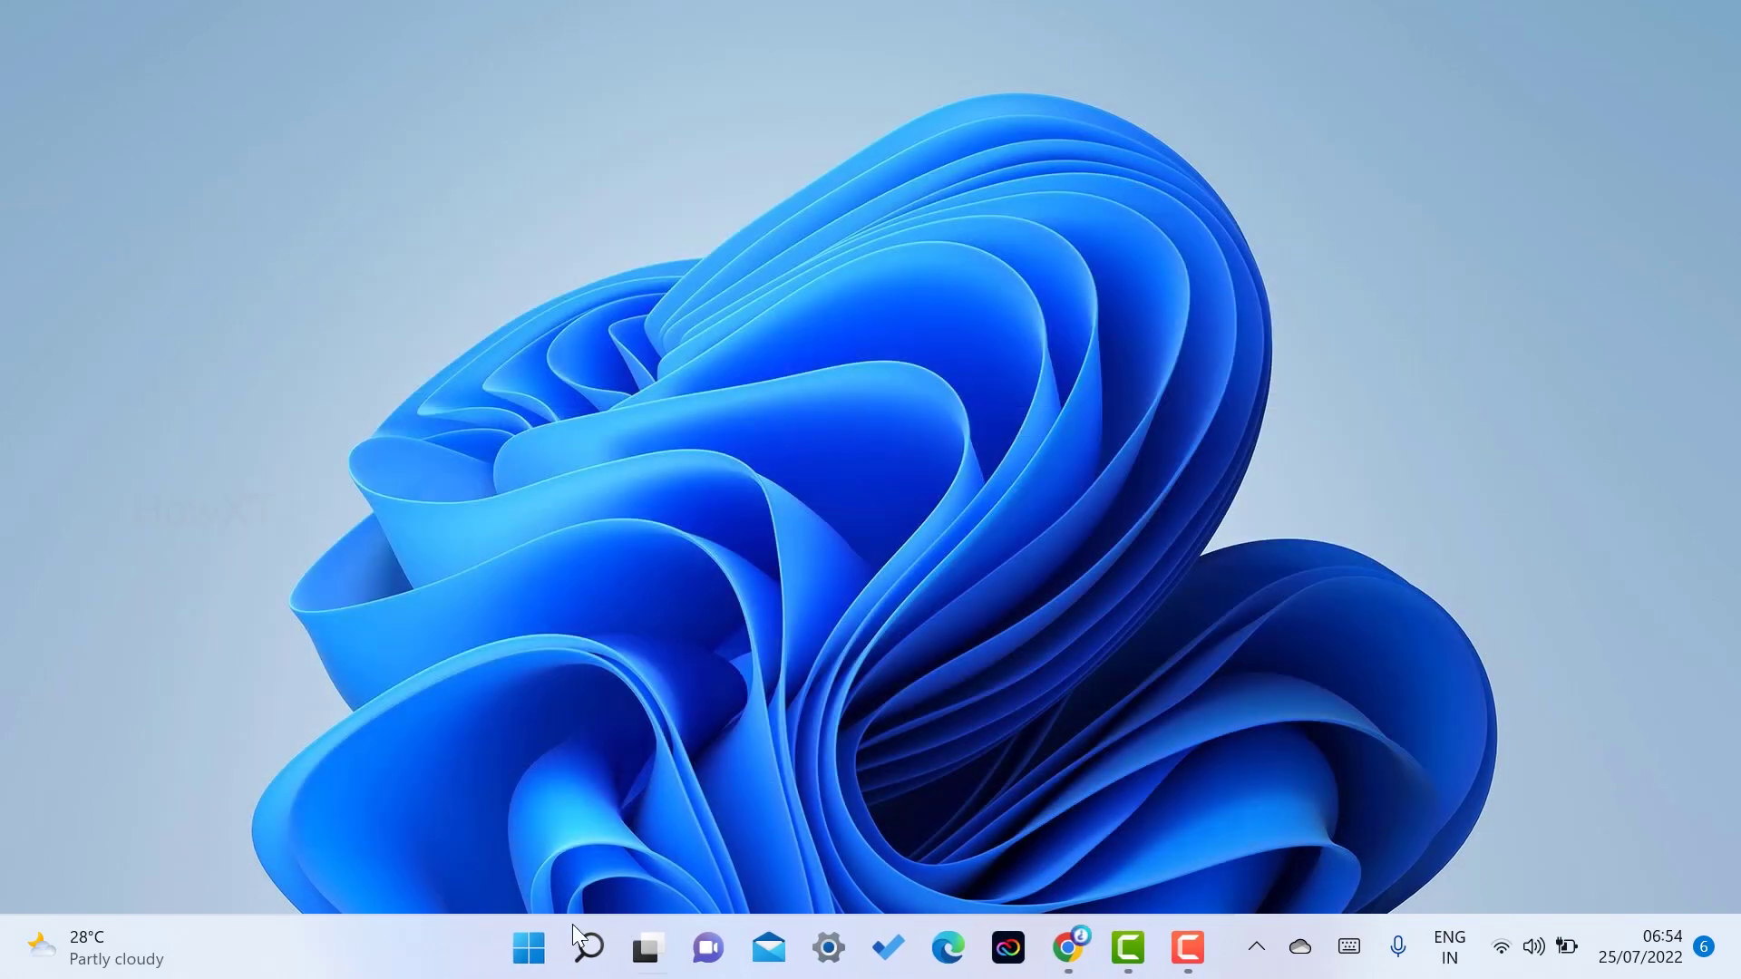
pyautogui.press('super')
pyautogui.click(808, 304)
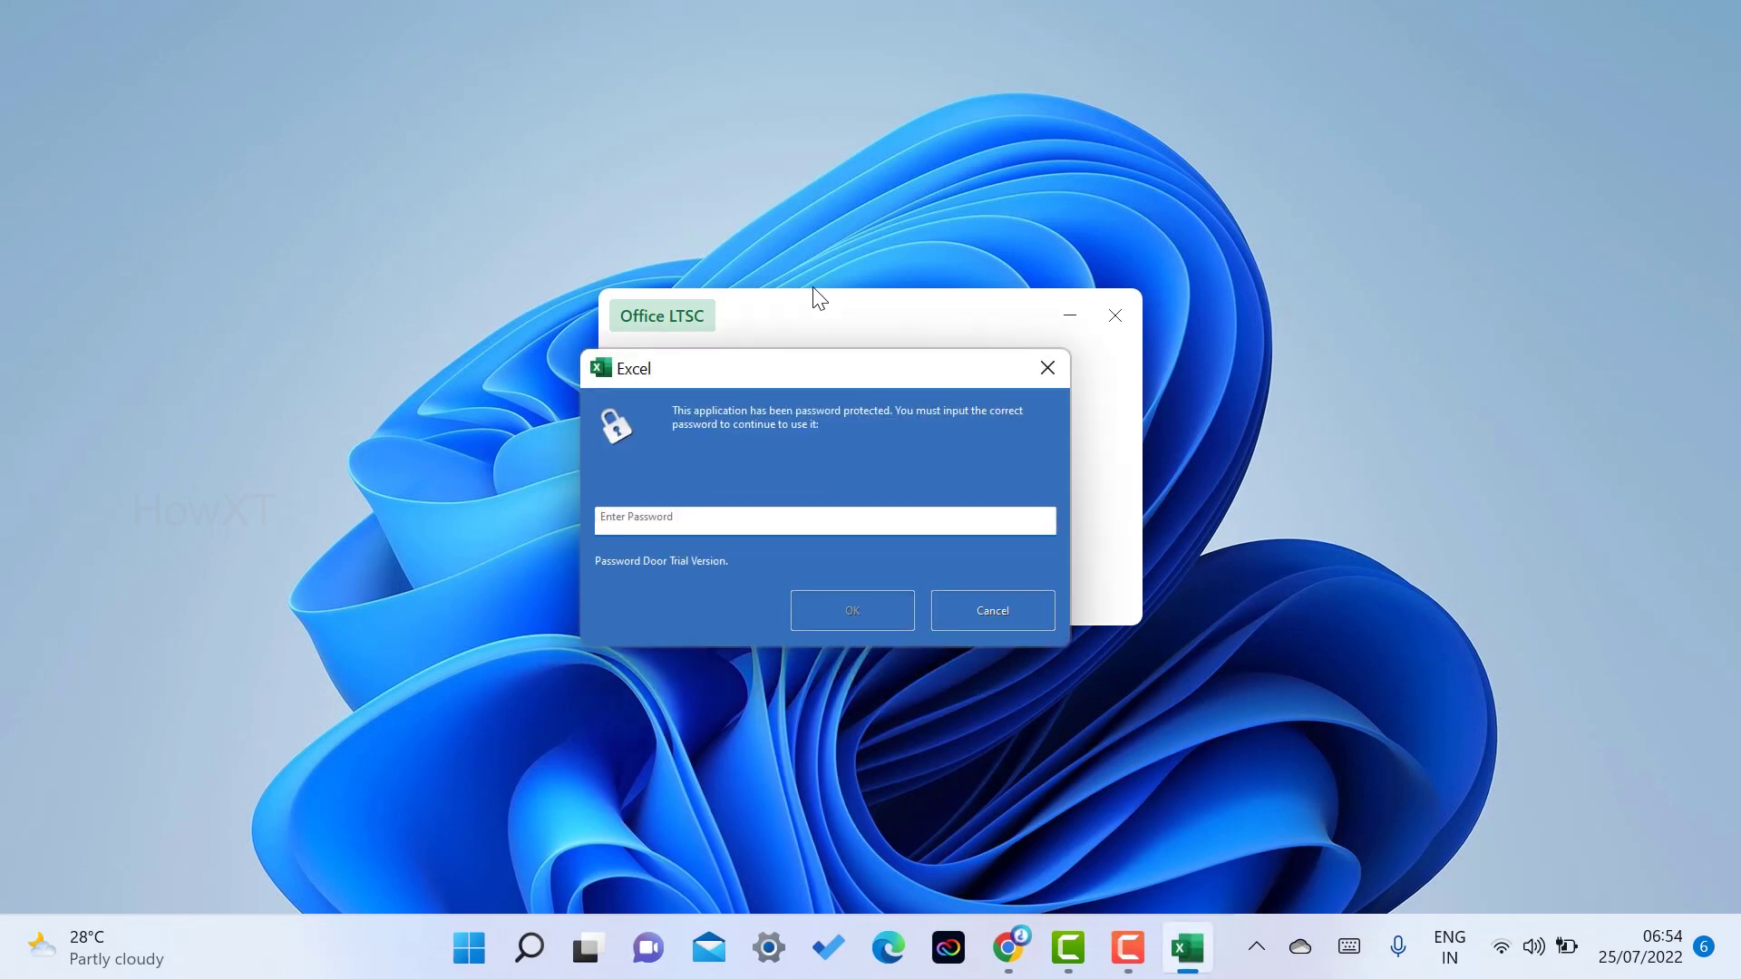
pyautogui.press('Return')
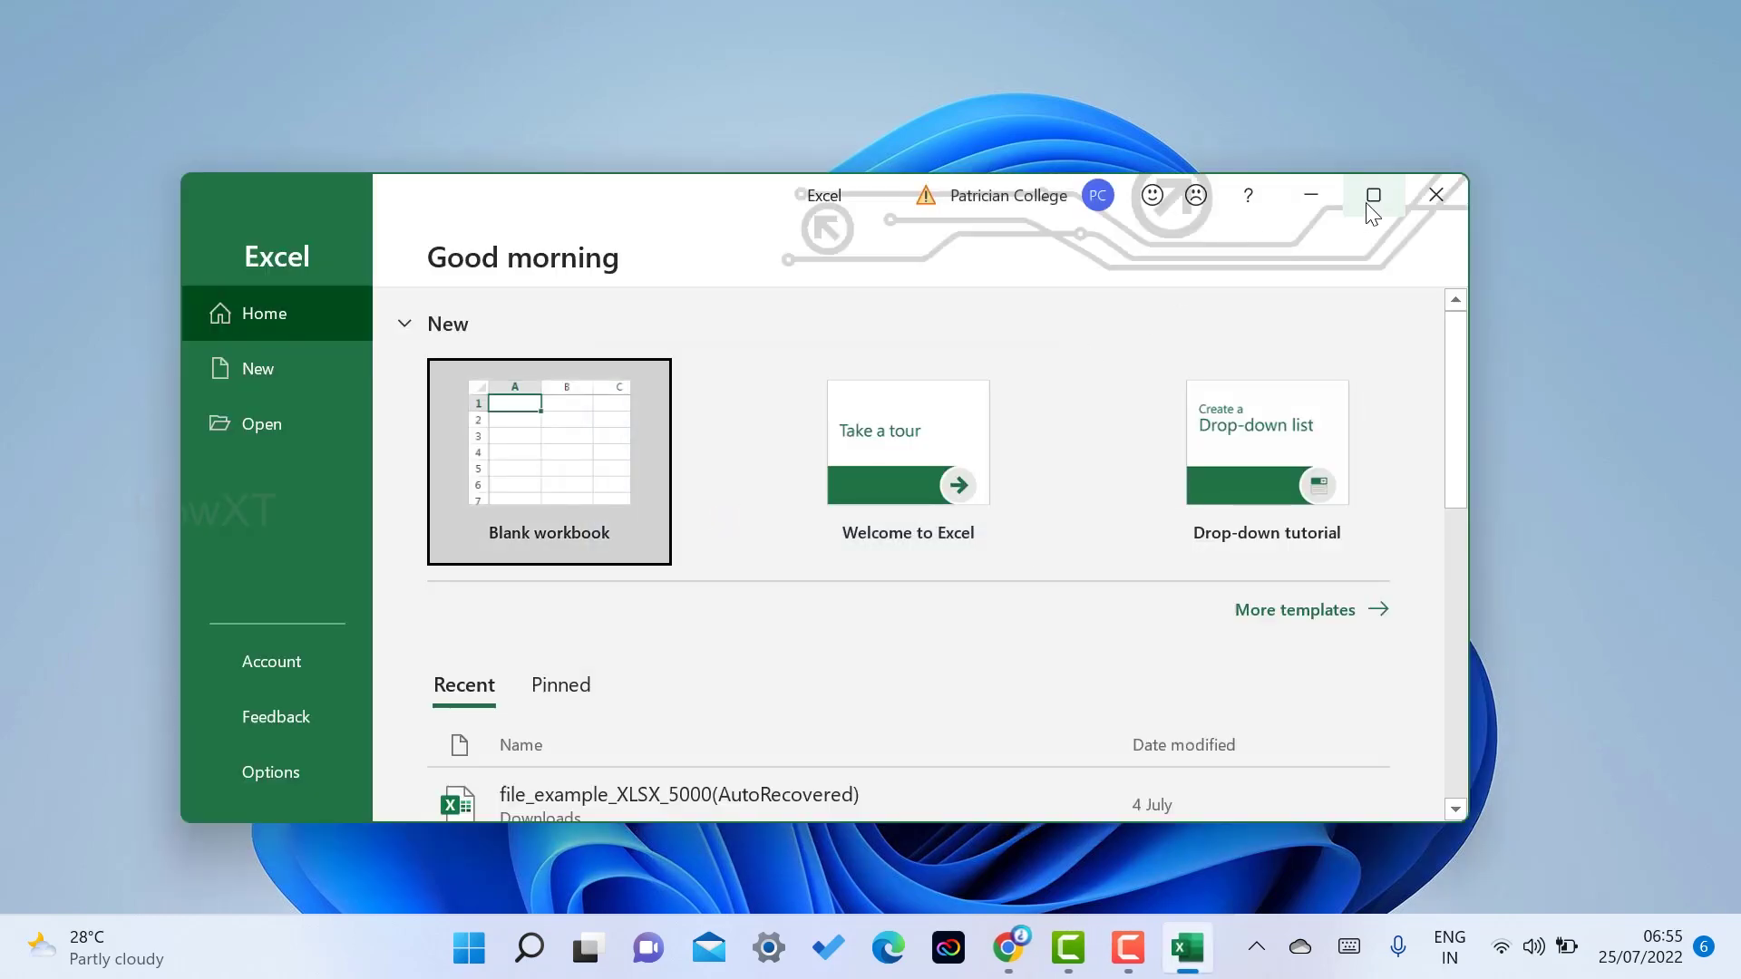
pyautogui.click(1373, 194)
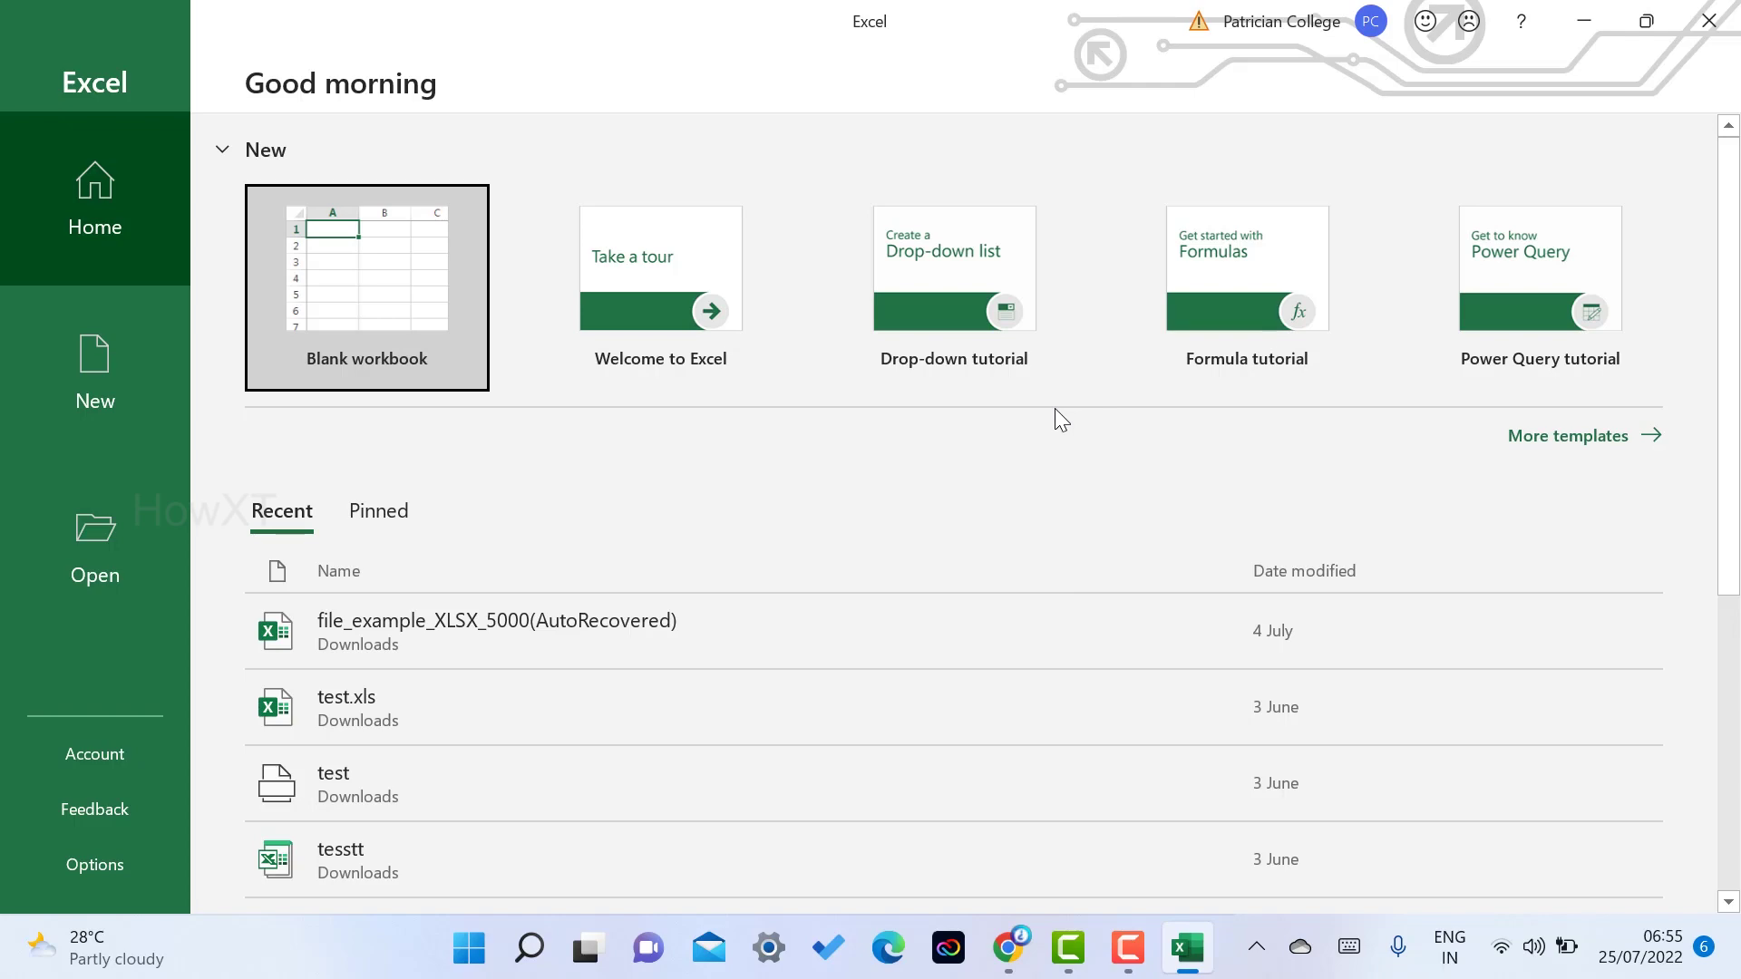
pyautogui.click(1712, 23)
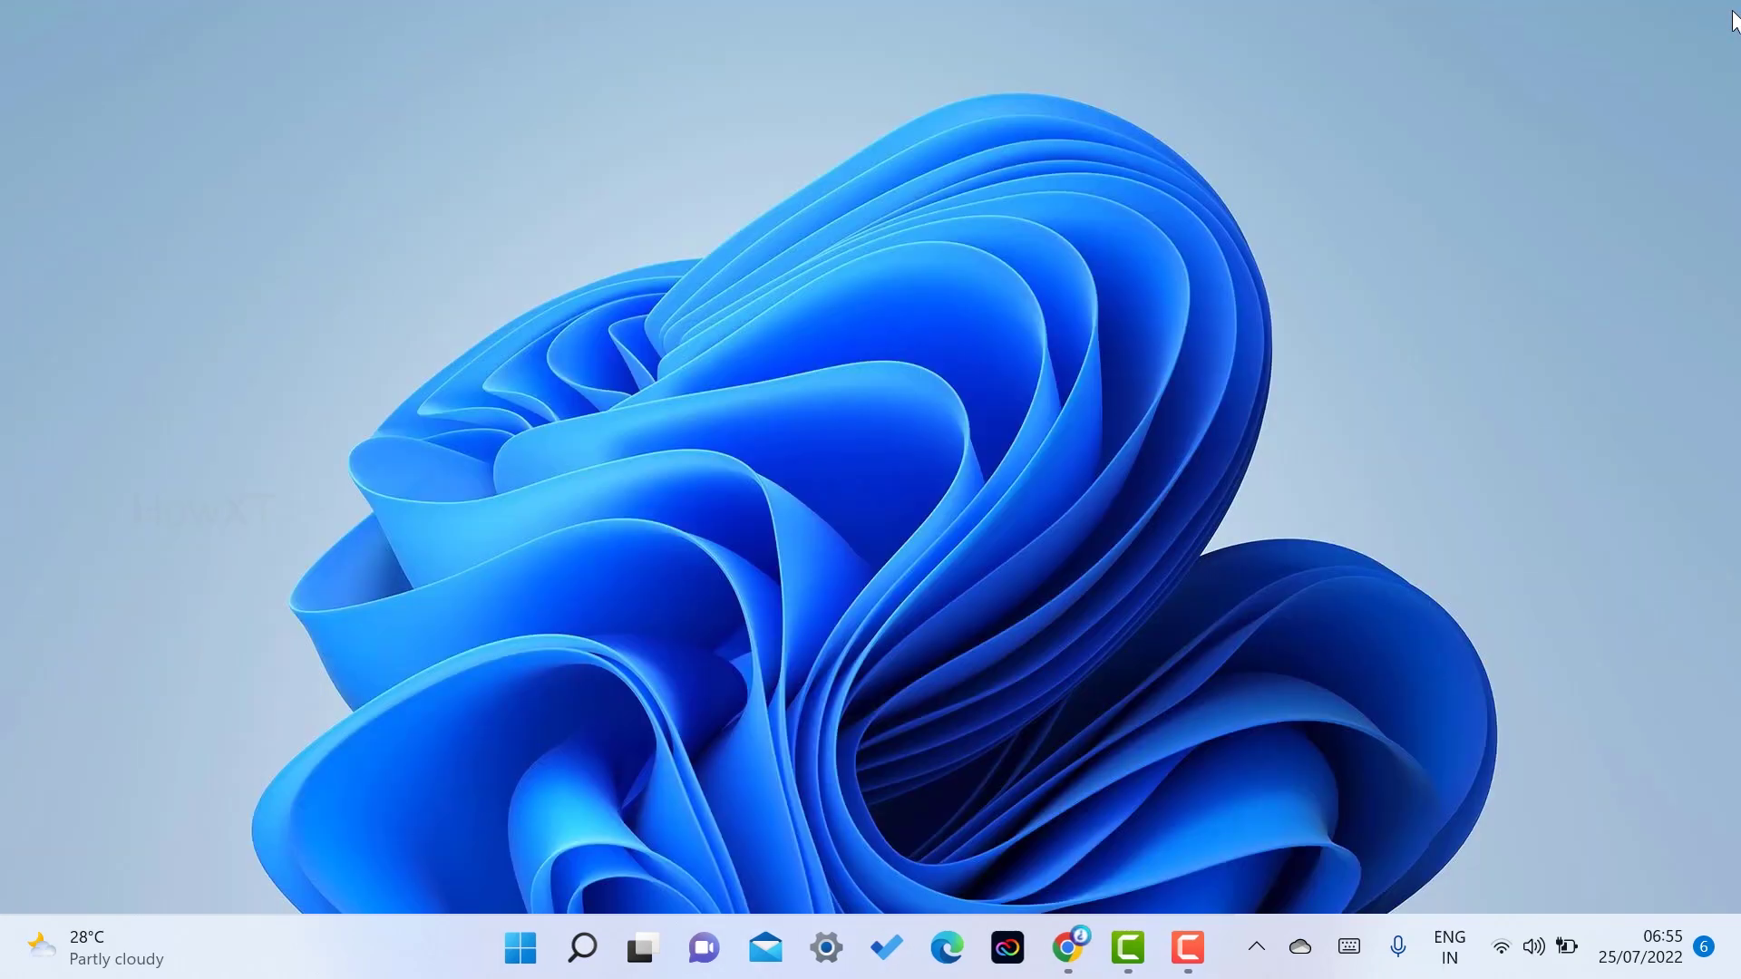